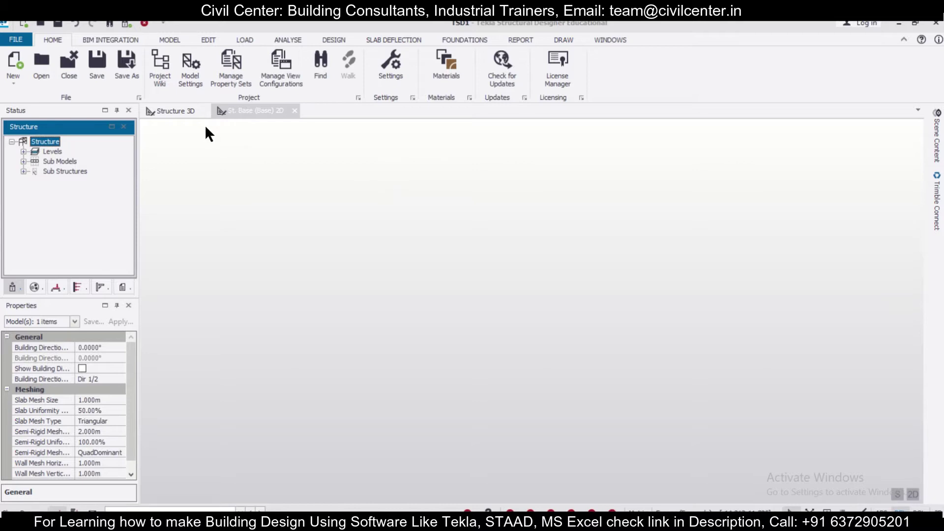
- Make the St. Base (Base) 2D plan the active view and show the Model ribbon tools
click(252, 111)
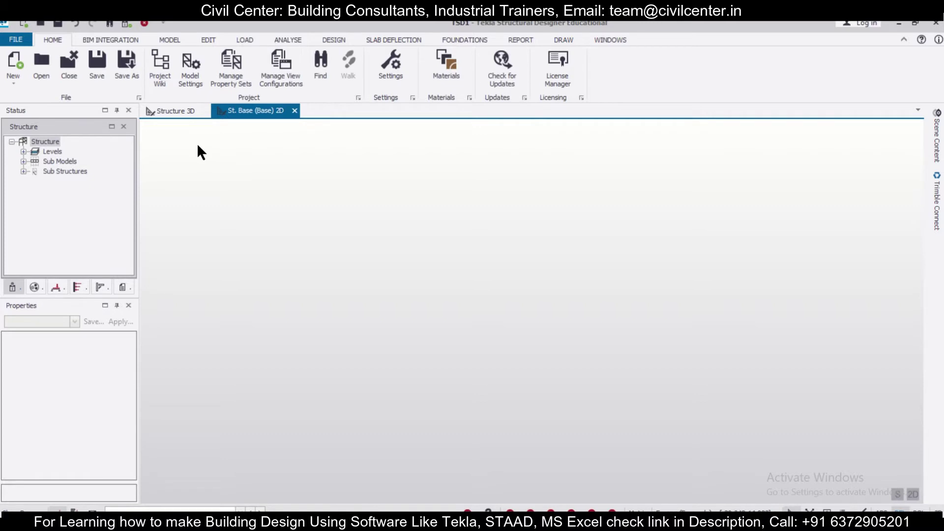
click(170, 40)
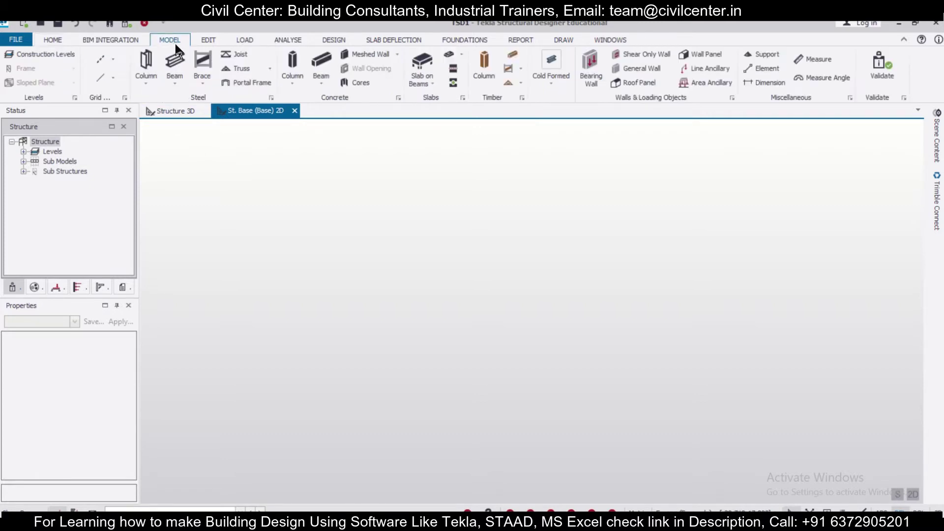
- Add construction level B1 at -1.000 m below Base
click(38, 56)
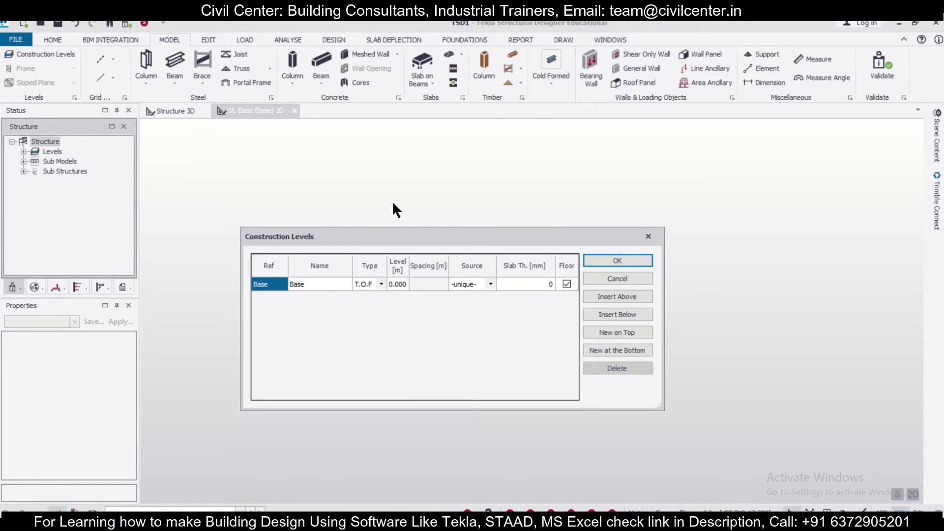
click(632, 317)
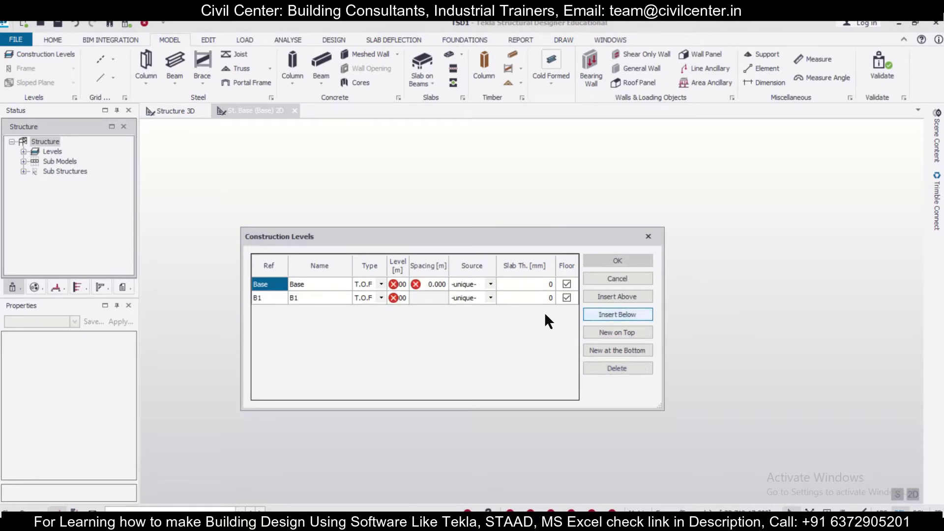
click(403, 299)
text(-1)
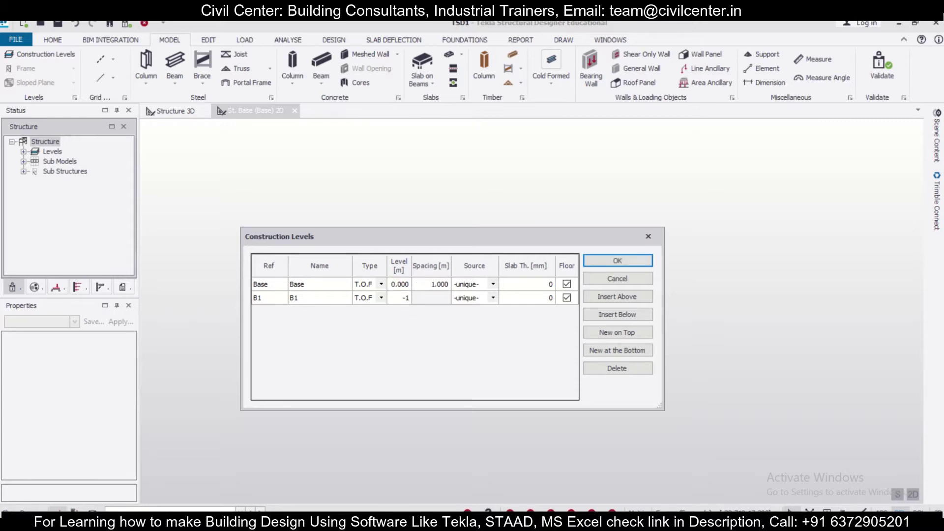
click(329, 286)
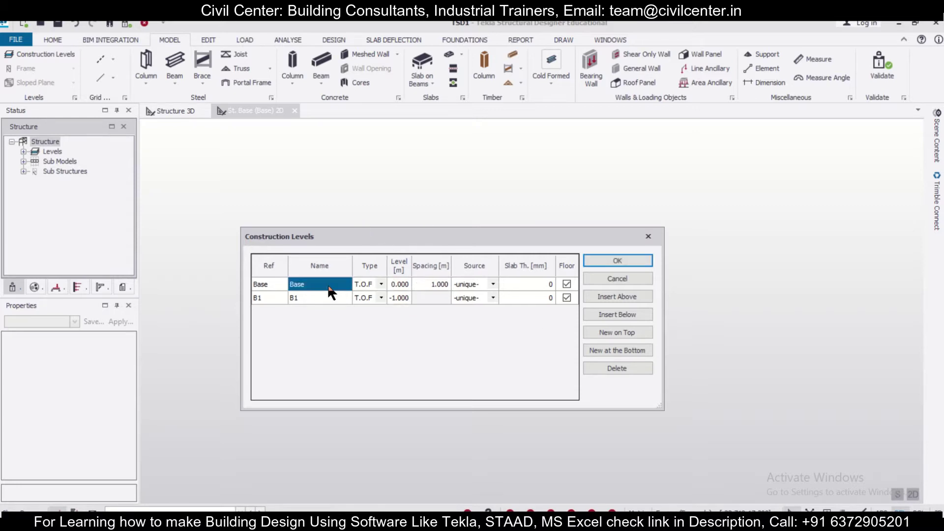
- Add level 1 at 4.000 m spacing and level 2 at 1.5 m spacing above Base
click(608, 295)
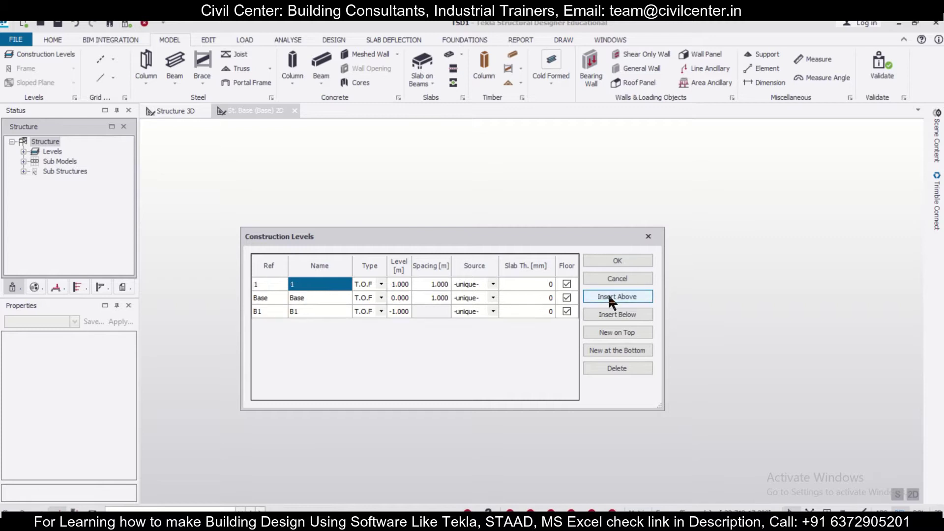
click(428, 284)
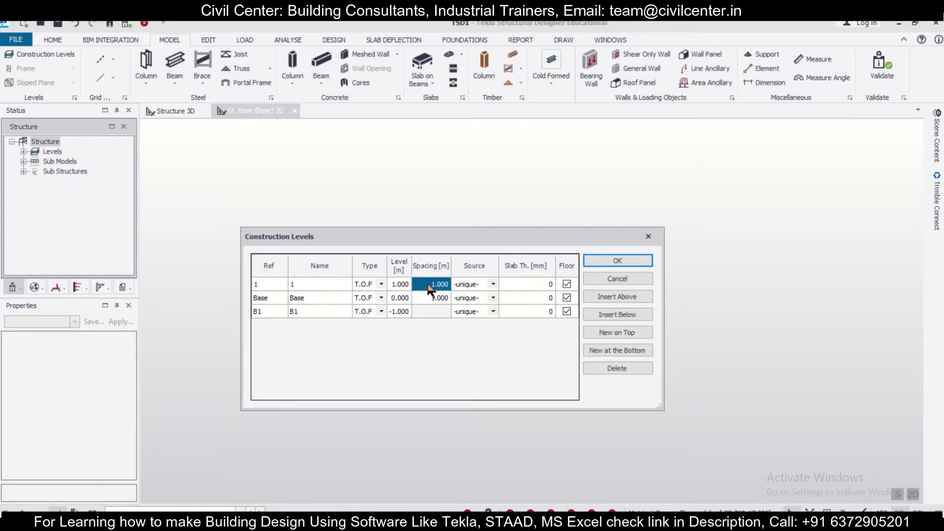
text(4)
click(347, 284)
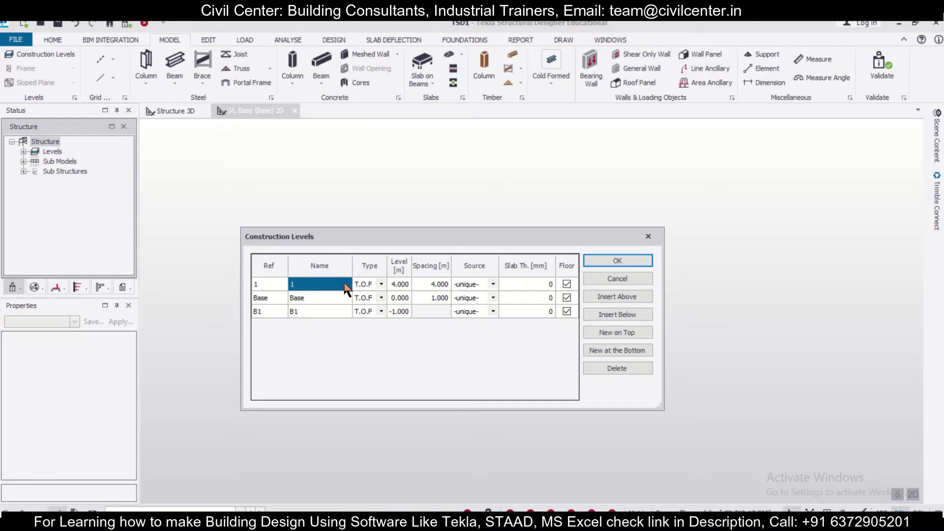
click(617, 296)
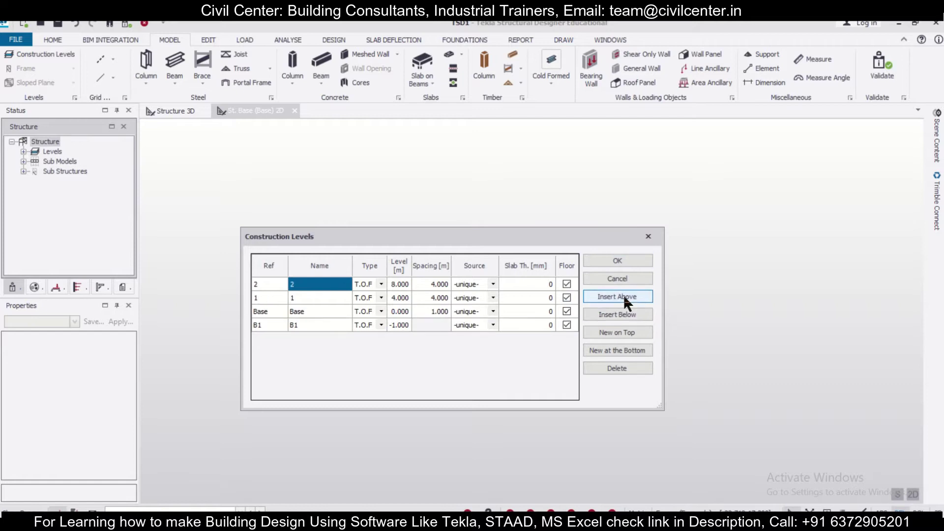
click(422, 283)
click(421, 284)
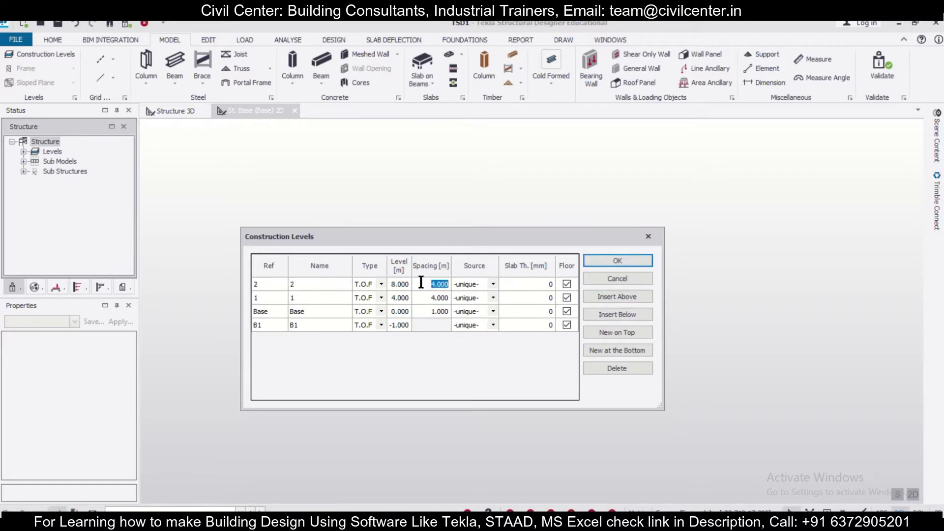
text(1.5)
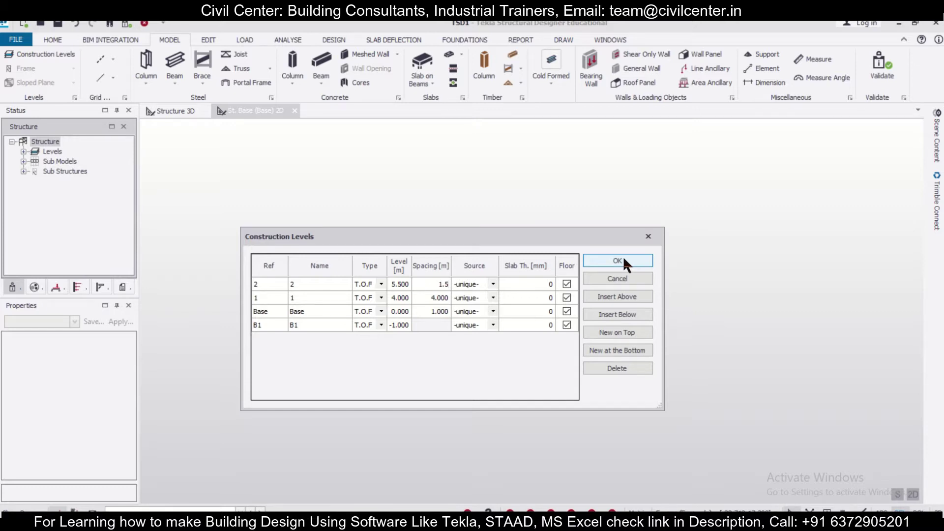
click(623, 260)
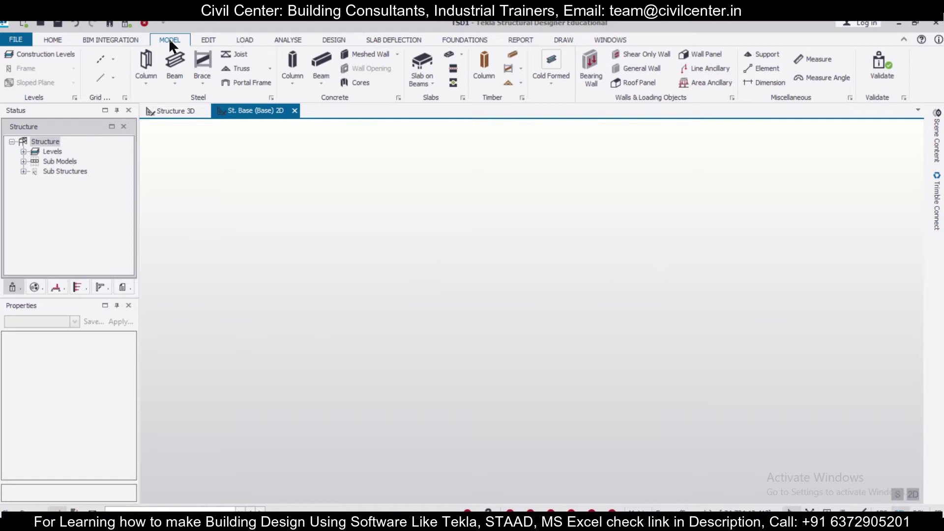
click(46, 36)
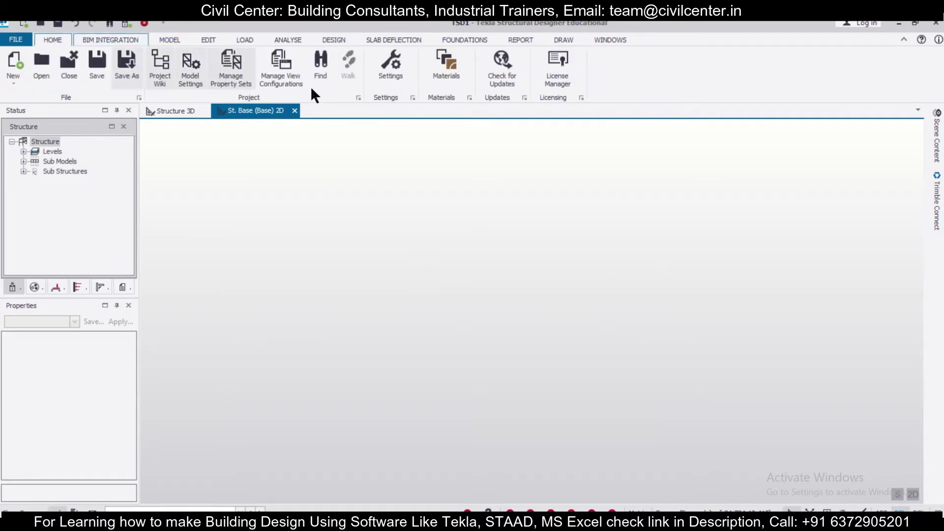
click(392, 63)
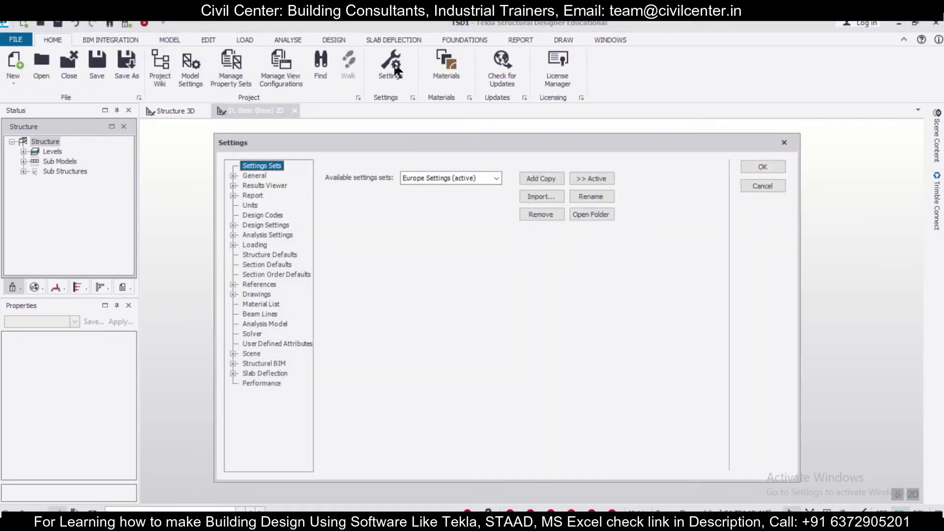
click(788, 142)
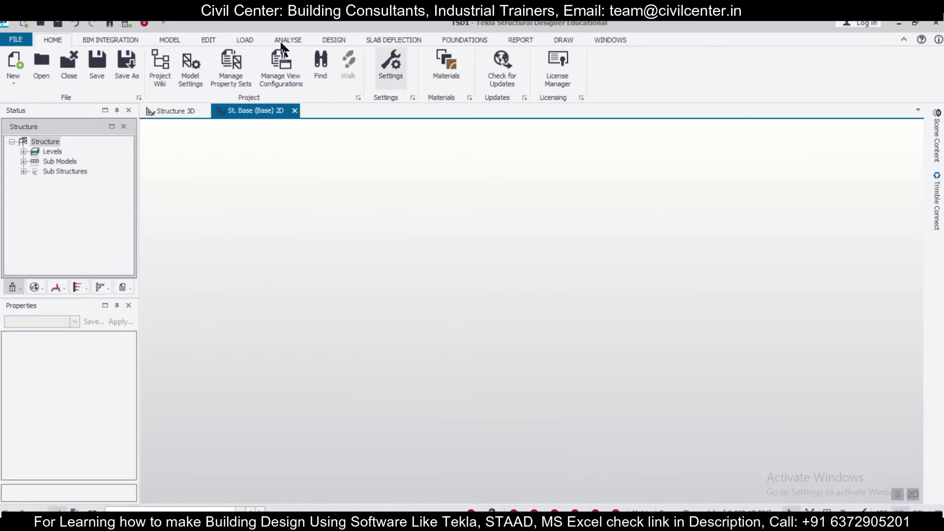
click(192, 66)
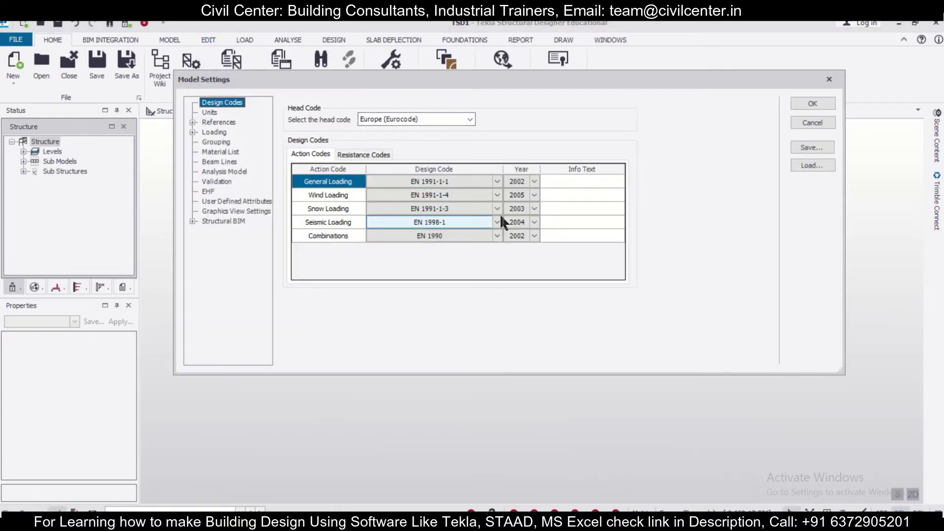
click(832, 81)
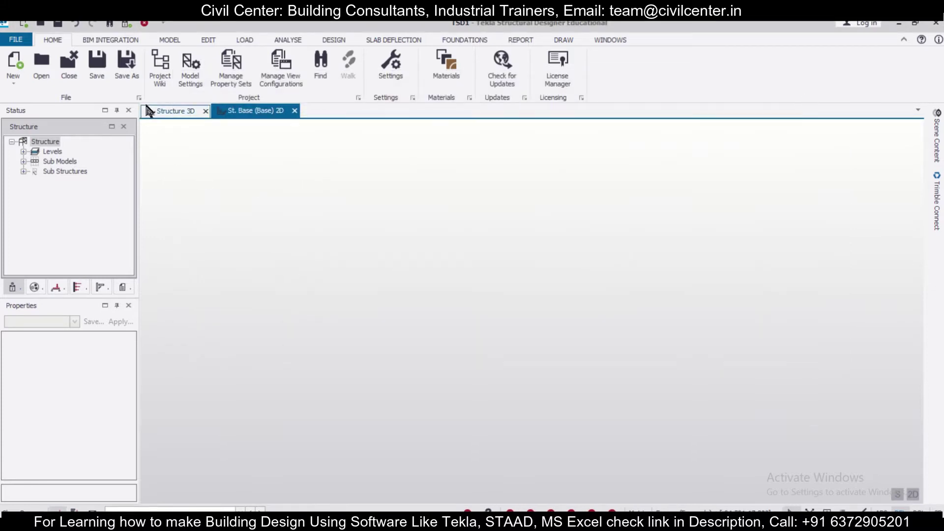
click(166, 43)
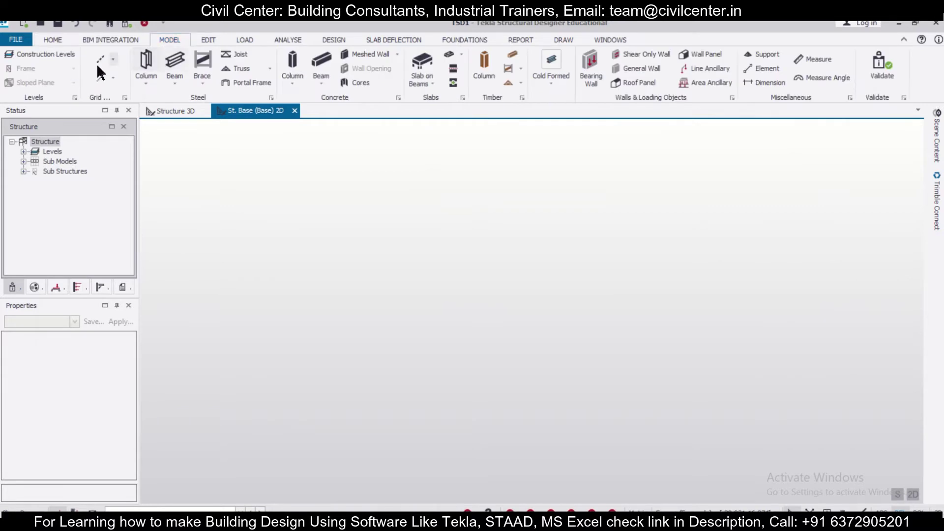
- Start a rectangular grid named AG 1 at origin 0,0 with DashDot lines on all levels
click(113, 58)
click(155, 126)
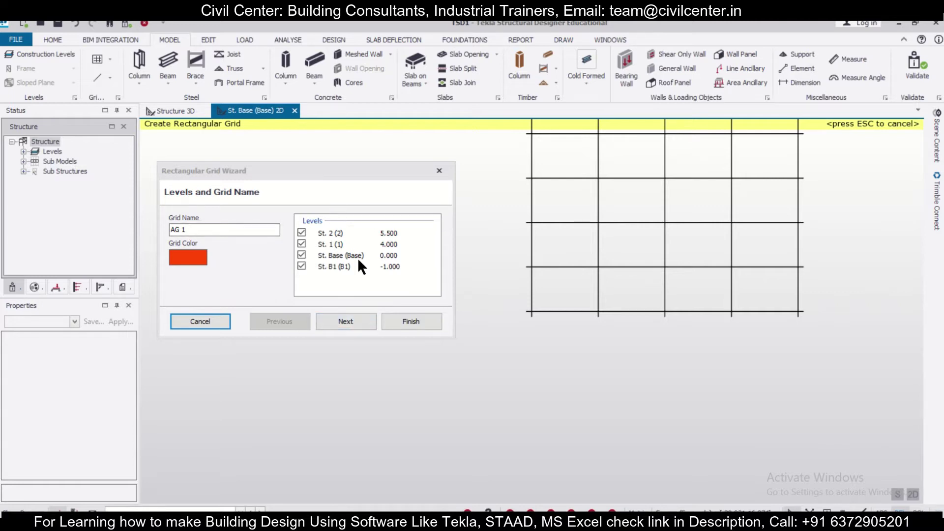
click(362, 321)
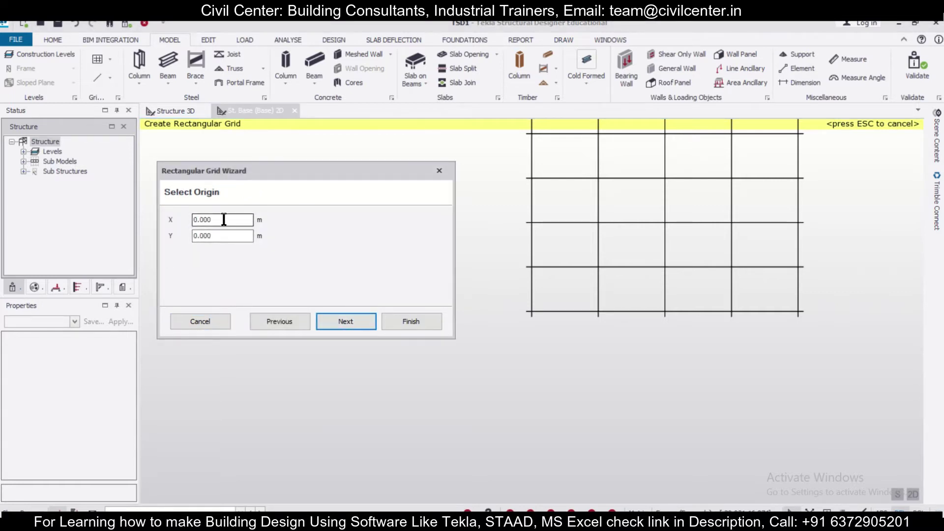
click(331, 318)
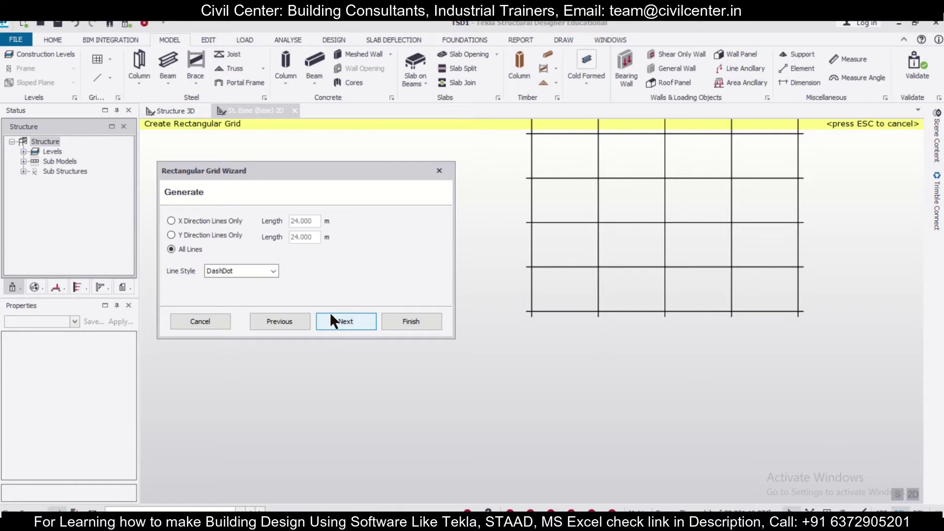
click(330, 317)
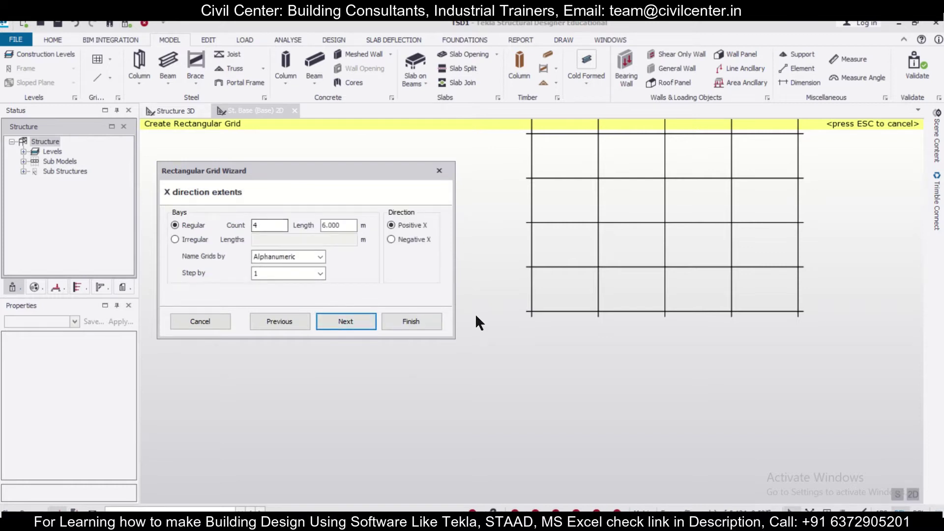
scroll(482, 305, down, 3)
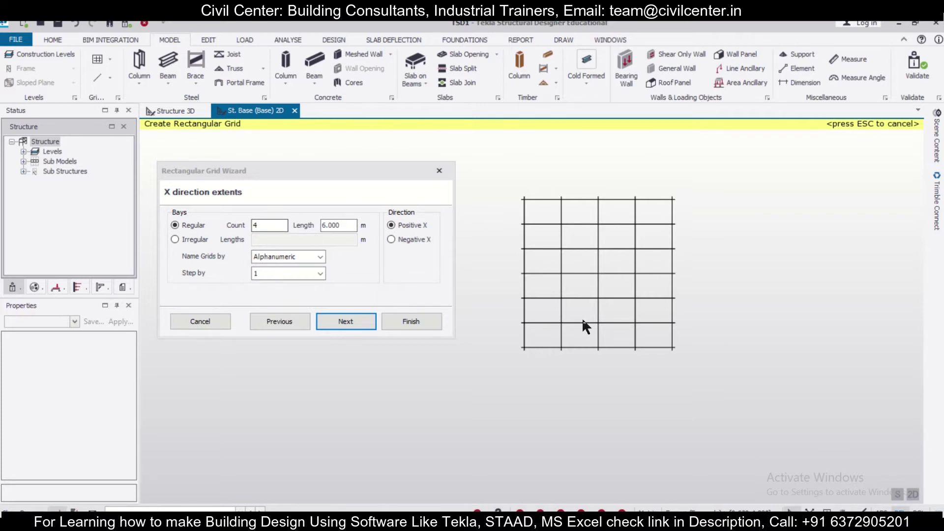
scroll(583, 317, up, 1)
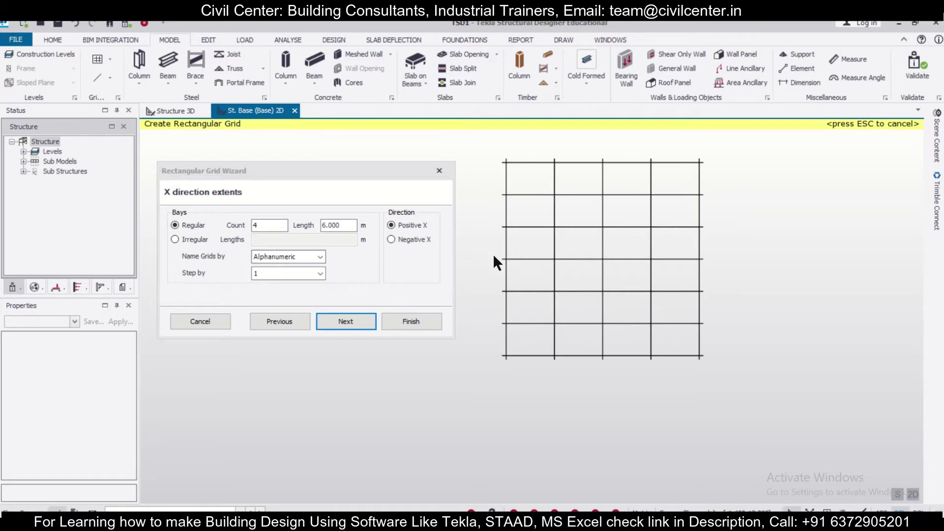
- Set the X bay length to 4 and the Y bay count to 4, then create the grid
click(339, 225)
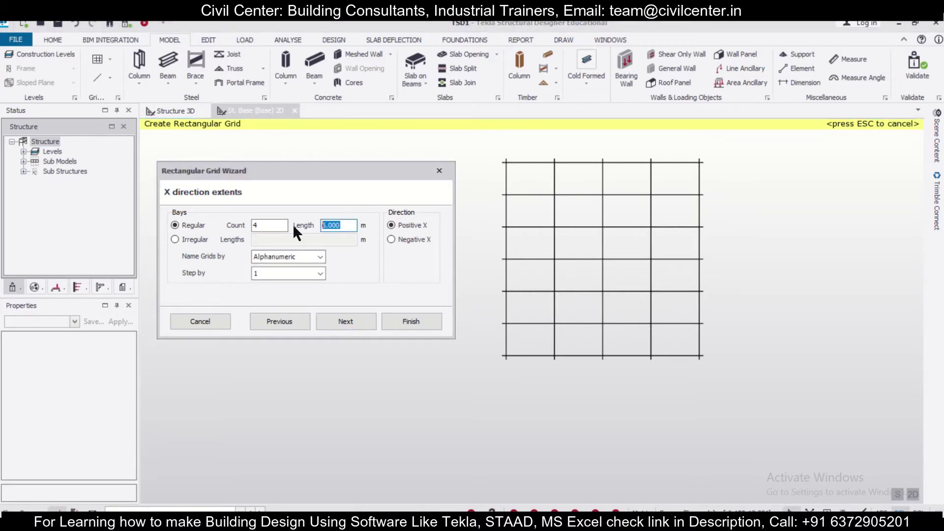
text(4)
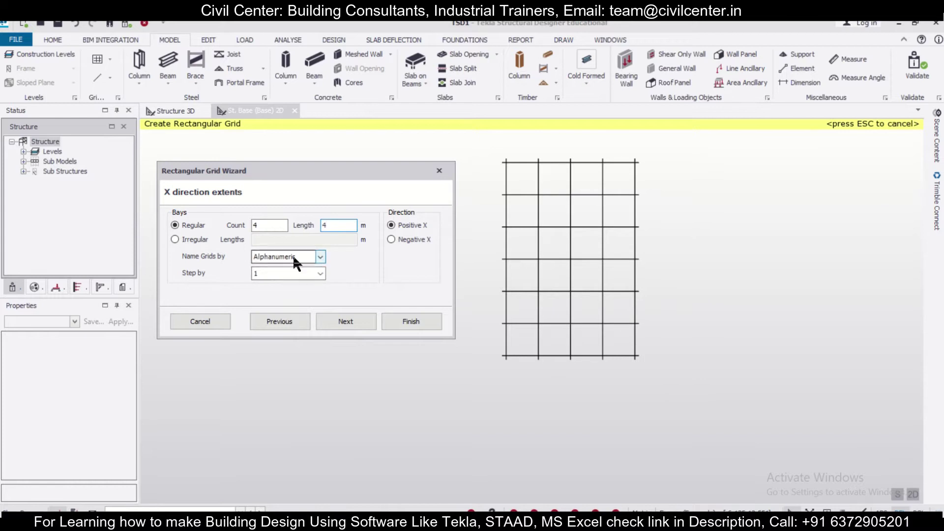
click(347, 320)
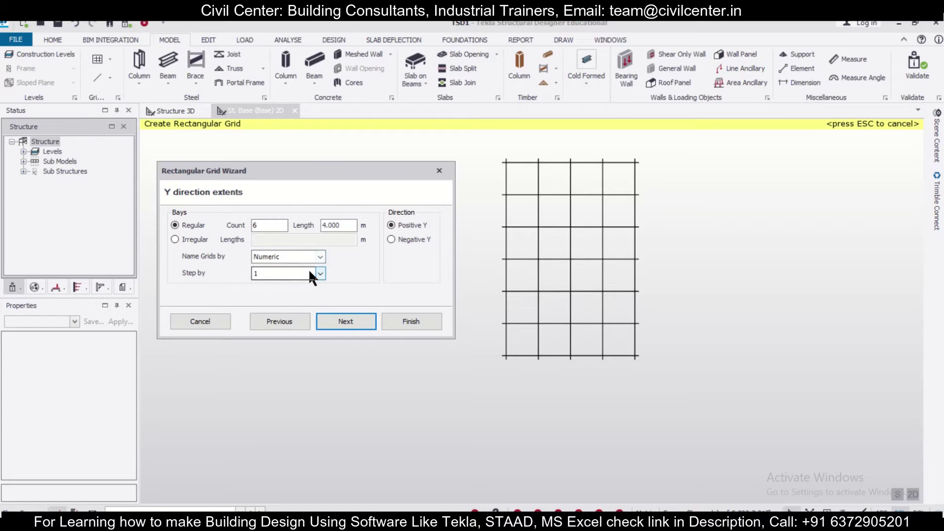
double_click(272, 226)
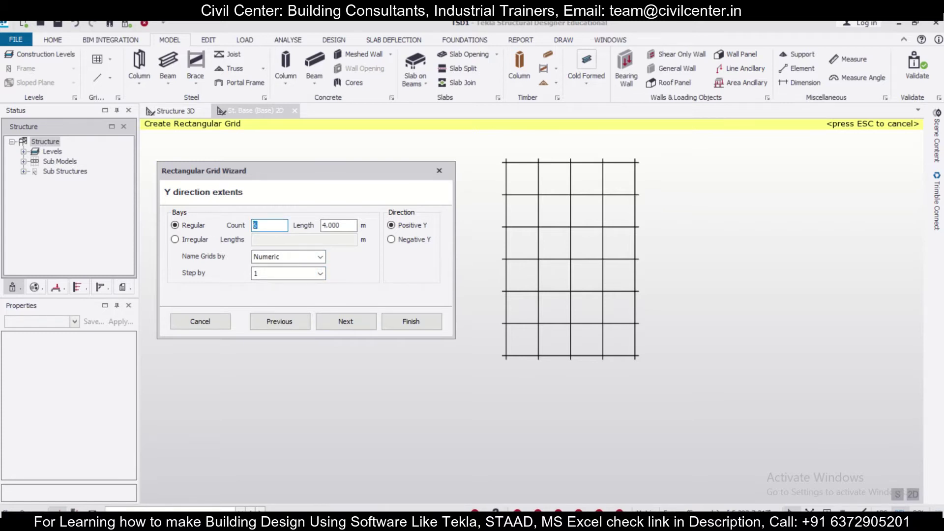
text(4)
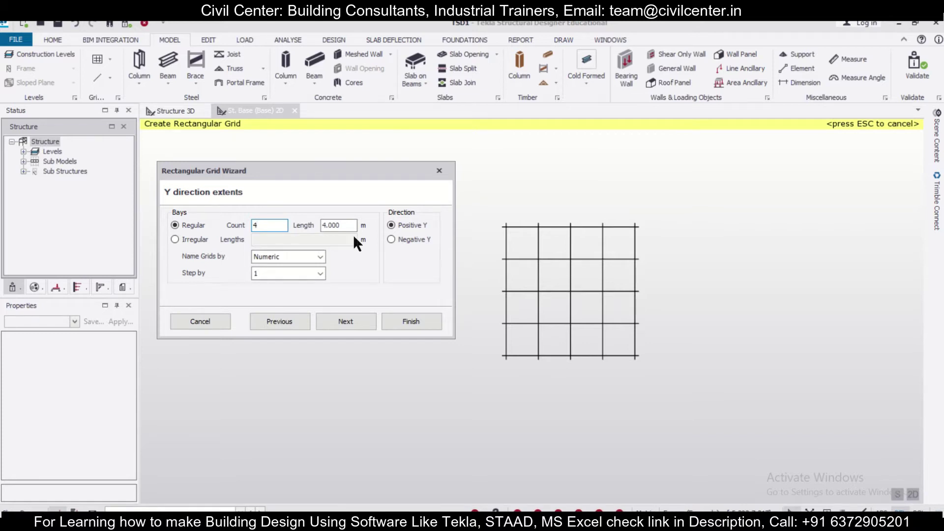
click(361, 320)
click(361, 324)
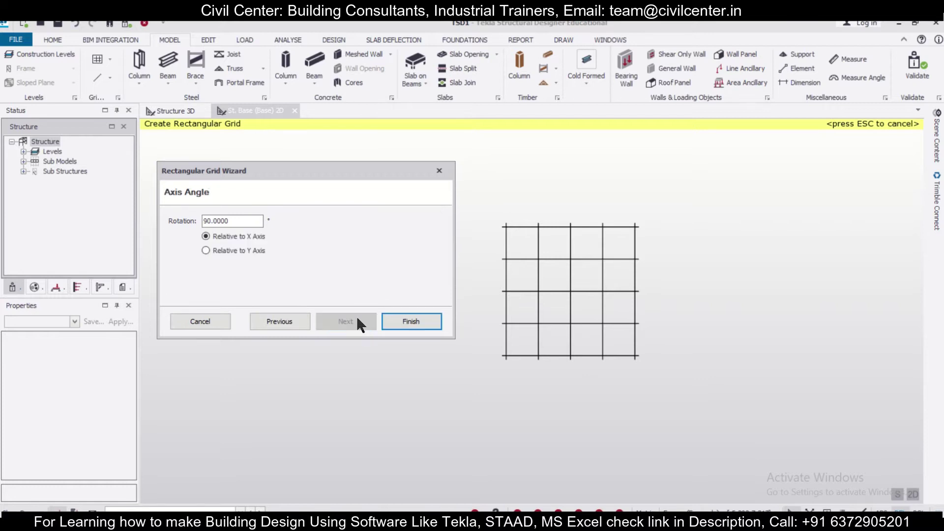
click(401, 328)
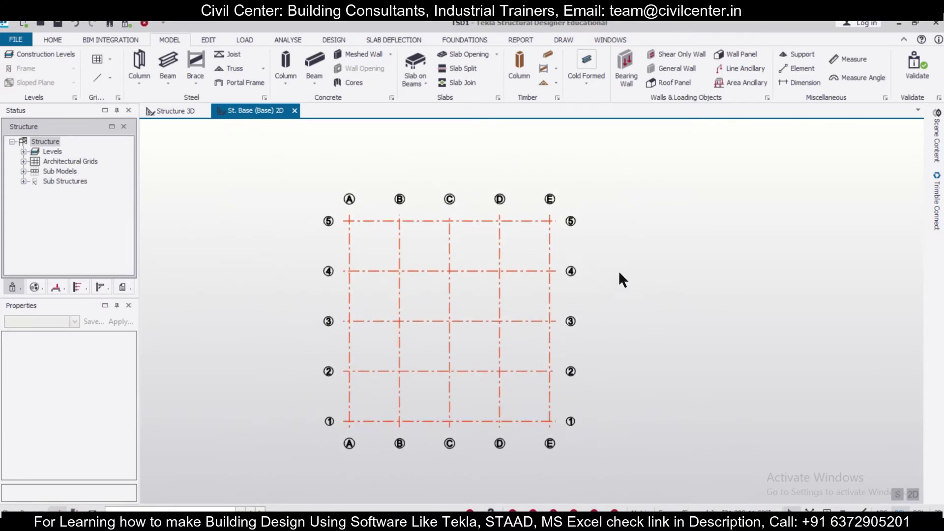
- Place steel columns at every intersection on grid lines A, C and E
click(140, 61)
mouse_move(126, 361)
mouse_down()
mouse_move(117, 422)
mouse_move(126, 374)
mouse_up()
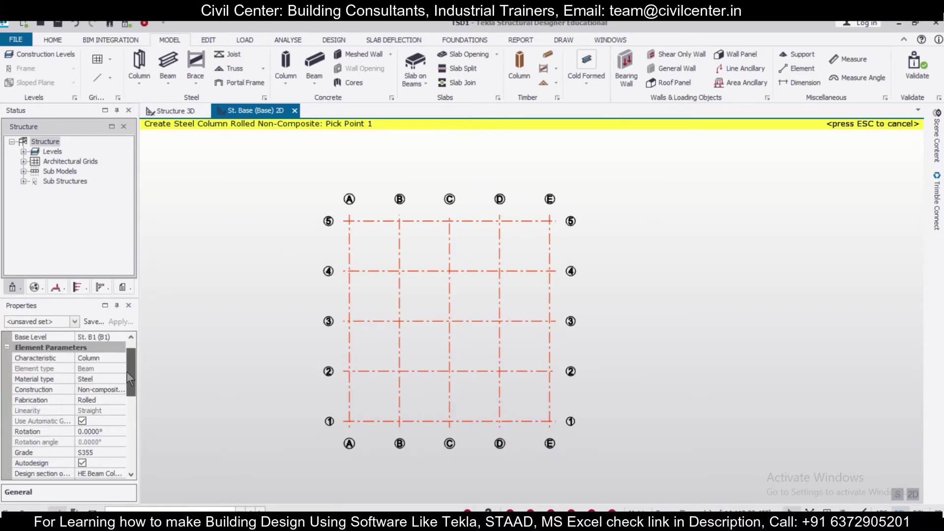
drag(337, 207, 361, 425)
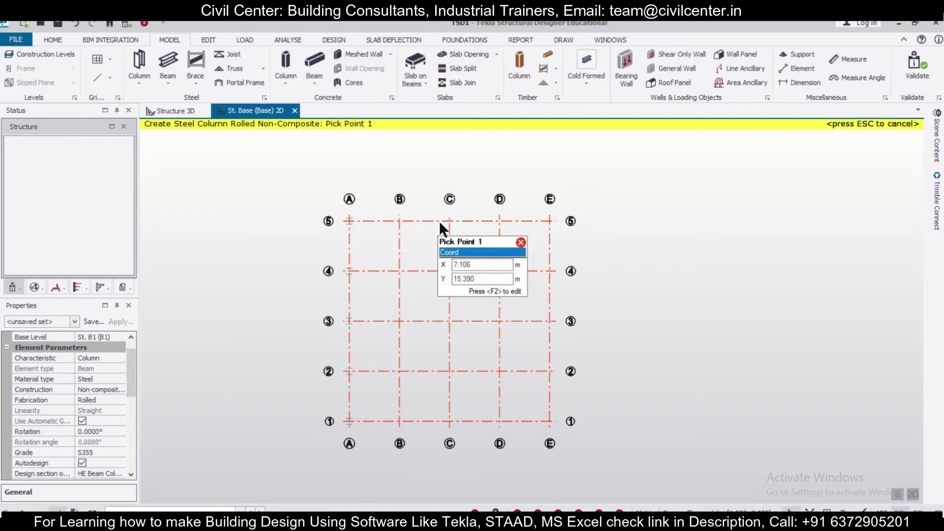
drag(432, 204, 469, 455)
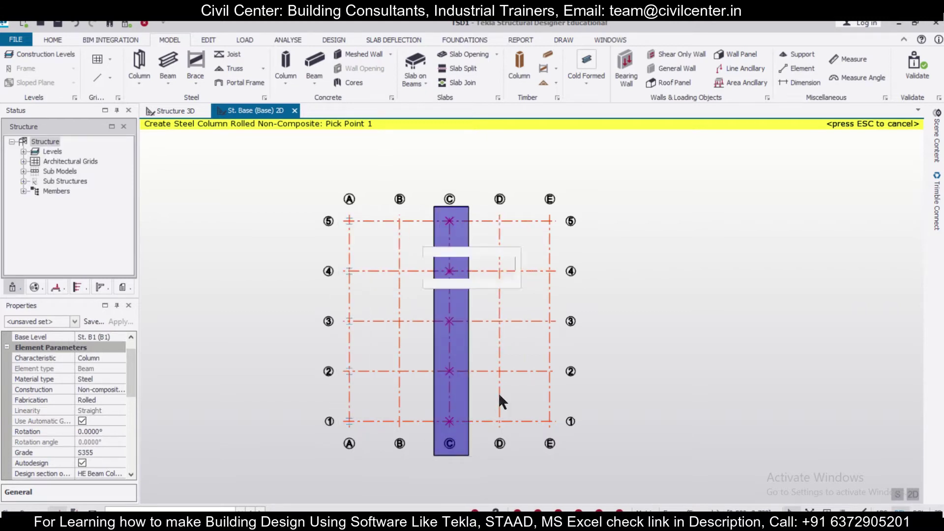
drag(532, 208, 581, 444)
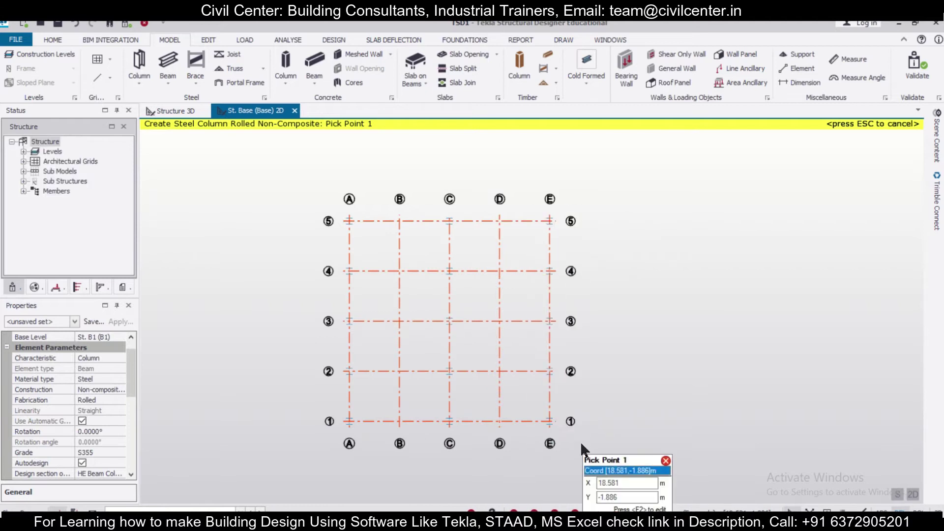
click(170, 111)
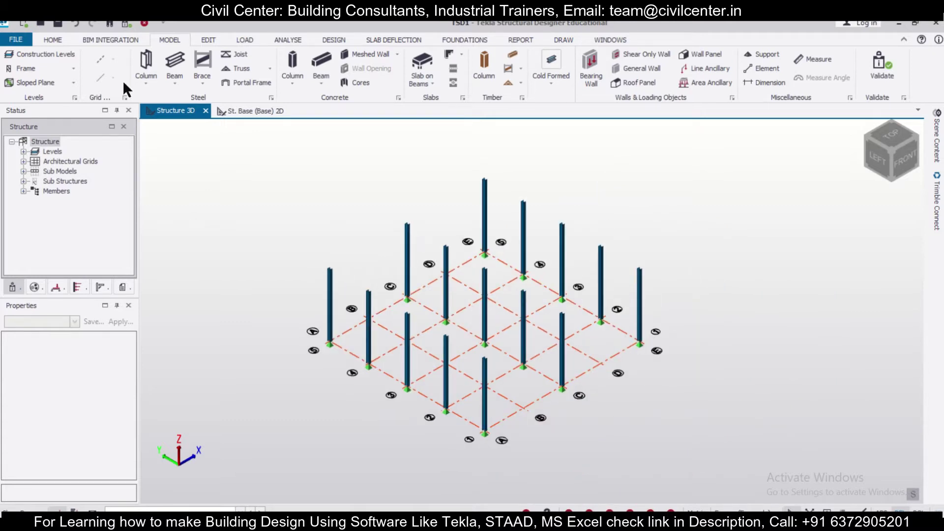
- Create frame FRM 1 on grid line 1 and open its 2D elevation
click(34, 68)
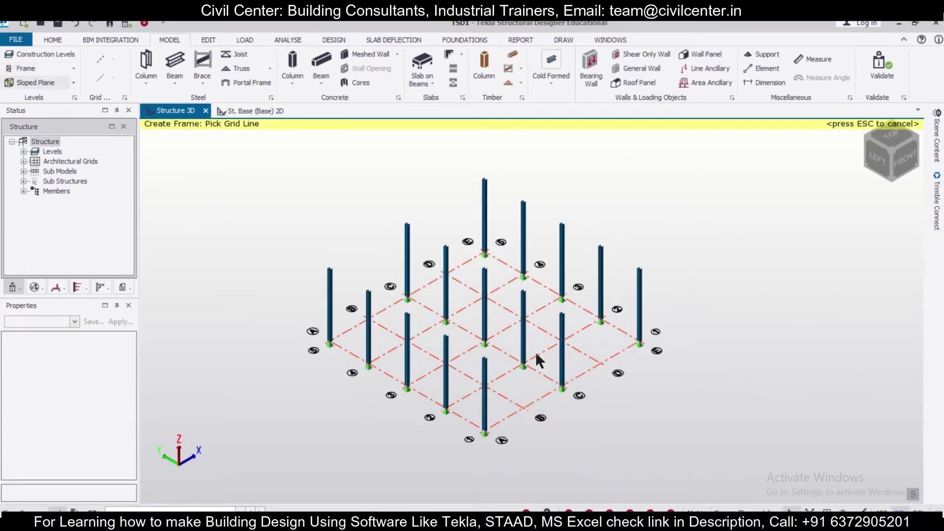
click(648, 335)
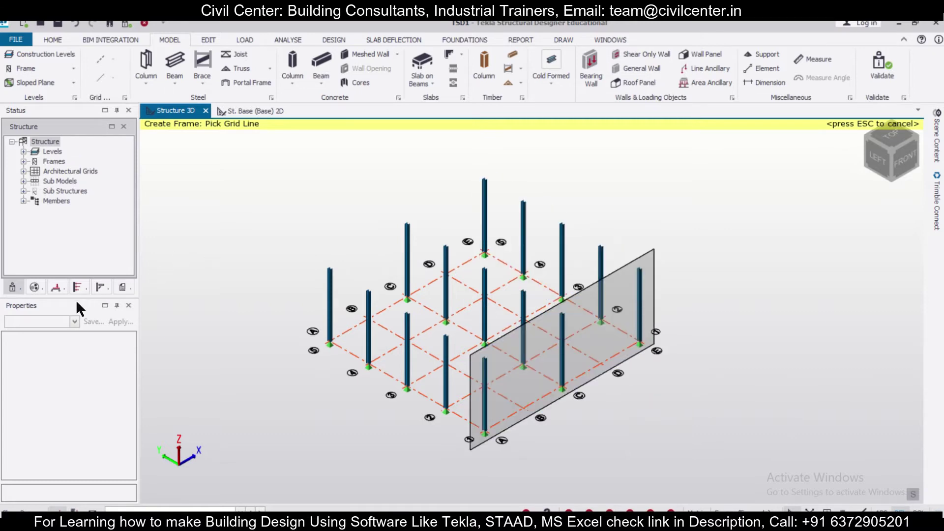
click(23, 162)
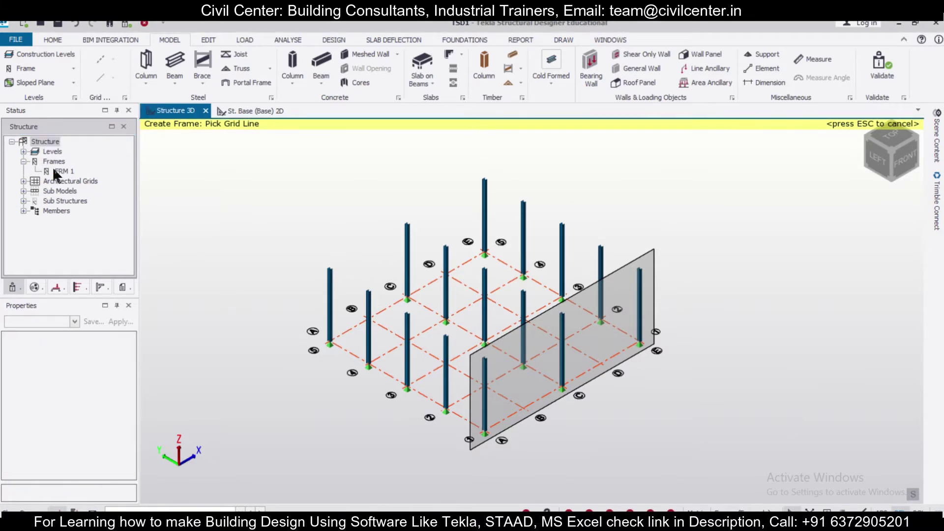
click(64, 172)
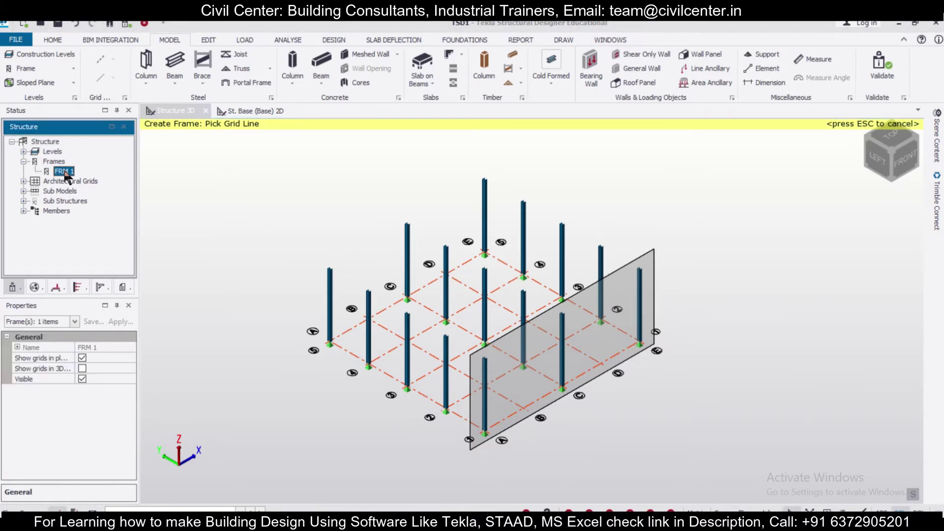
double_click(65, 172)
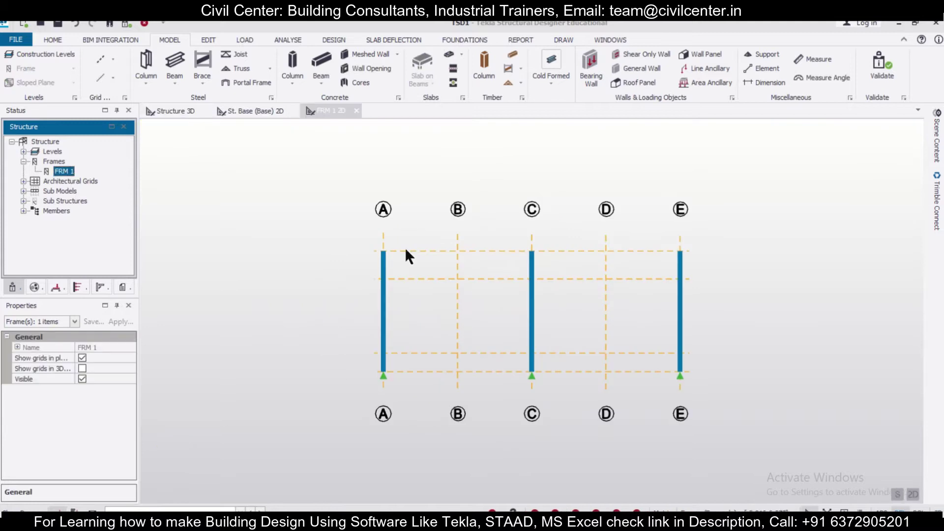
- Check column A in the FRM 1 elevation, then return to the 3D view
scroll(553, 250, up, 2)
scroll(279, 267, down, 1)
click(290, 270)
click(523, 266)
scroll(561, 268, up, 2)
scroll(398, 268, down, 2)
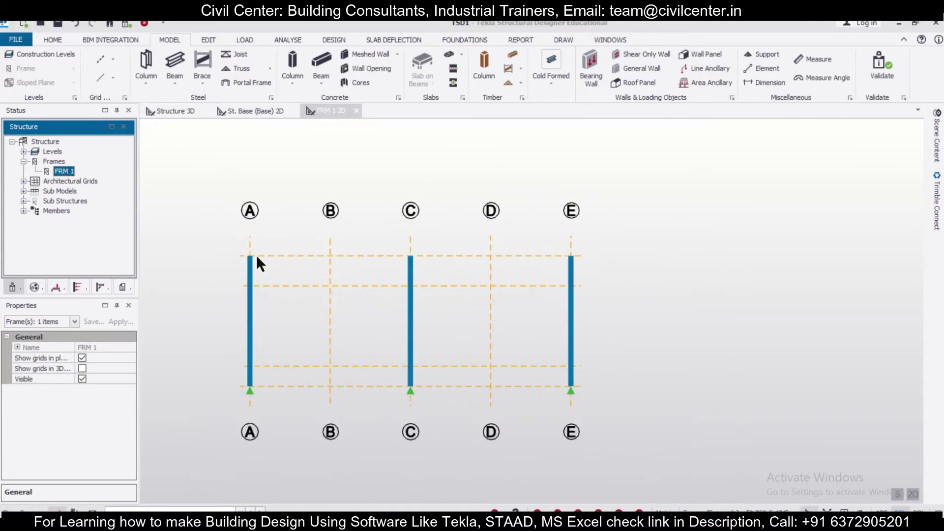
click(178, 111)
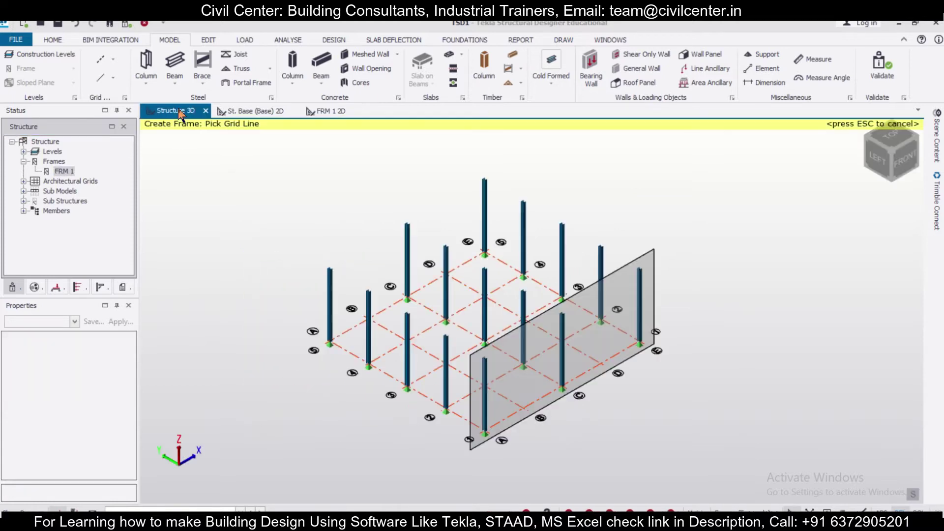
key(Escape)
- Lower the top level of all fifteen steel columns from St. 2 to St. 1
drag(238, 152, 760, 465)
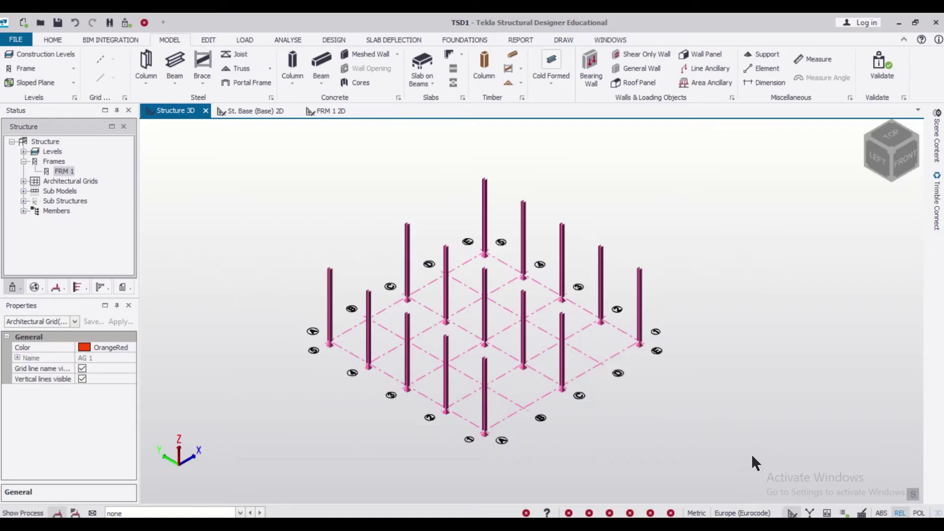
click(70, 321)
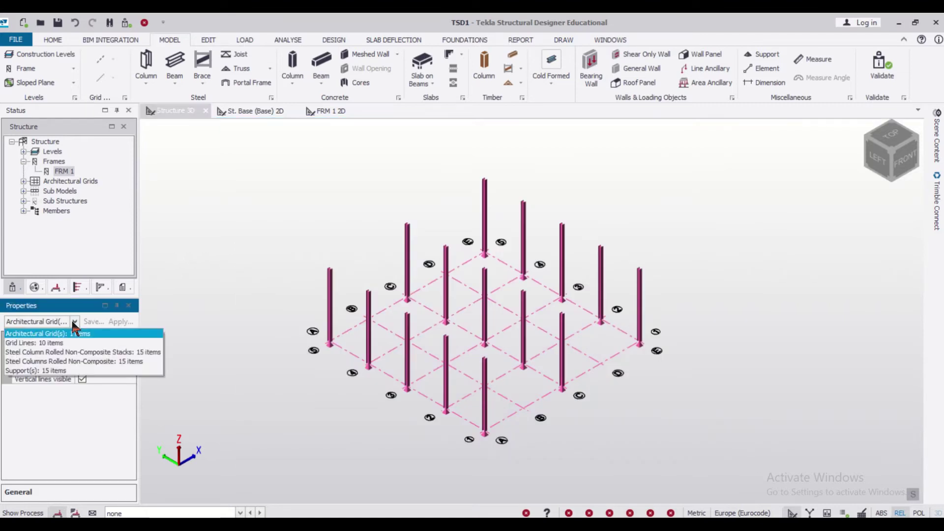
click(73, 361)
click(119, 368)
click(120, 368)
click(103, 387)
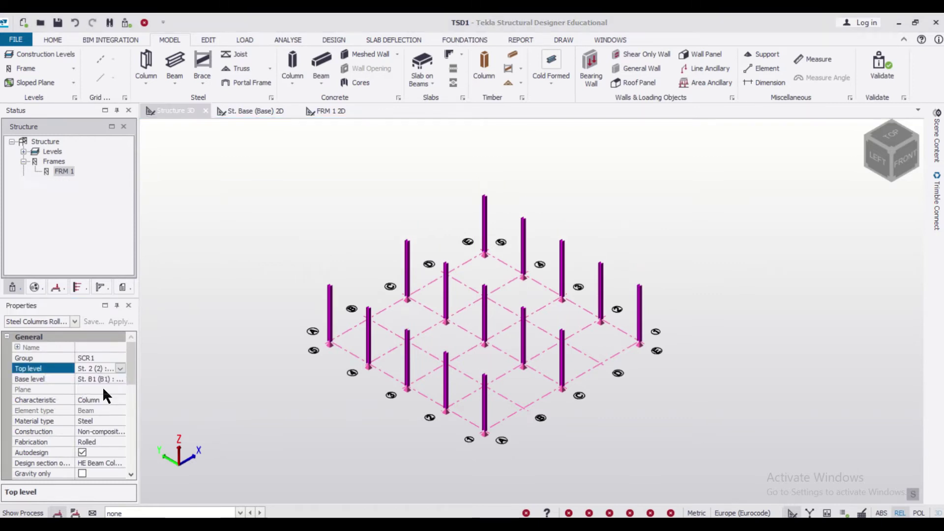
click(317, 378)
click(325, 111)
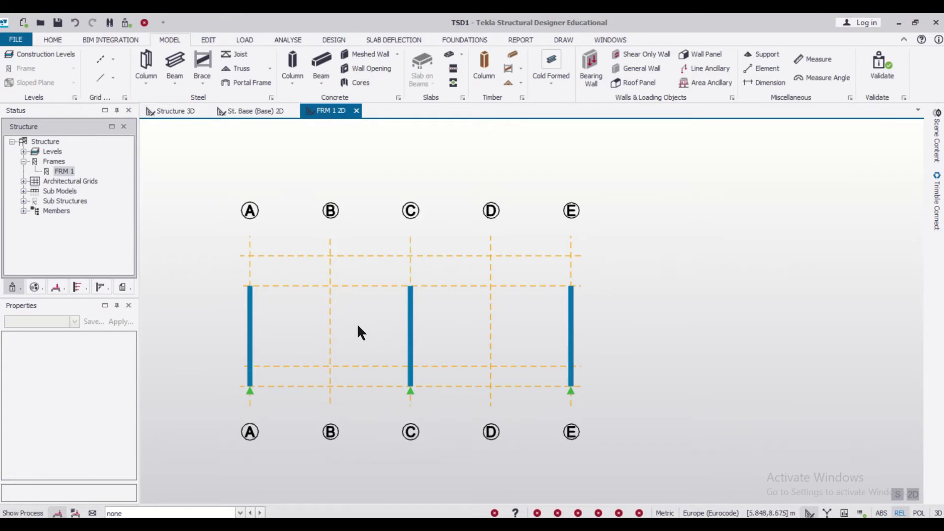
- Draw two sloping steel rafters from column A's top to the grid B apex and down to column C
scroll(357, 323, up, 2)
middle_drag(350, 292, 369, 341)
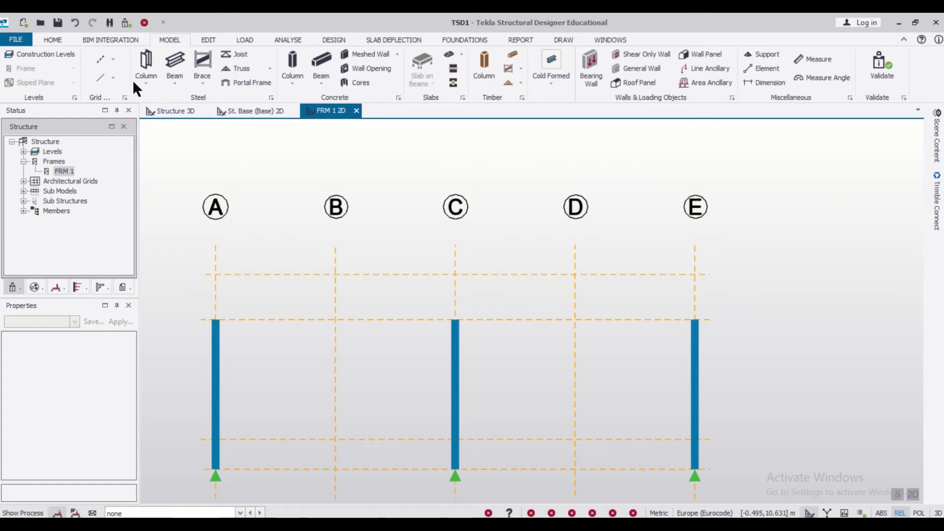
click(176, 64)
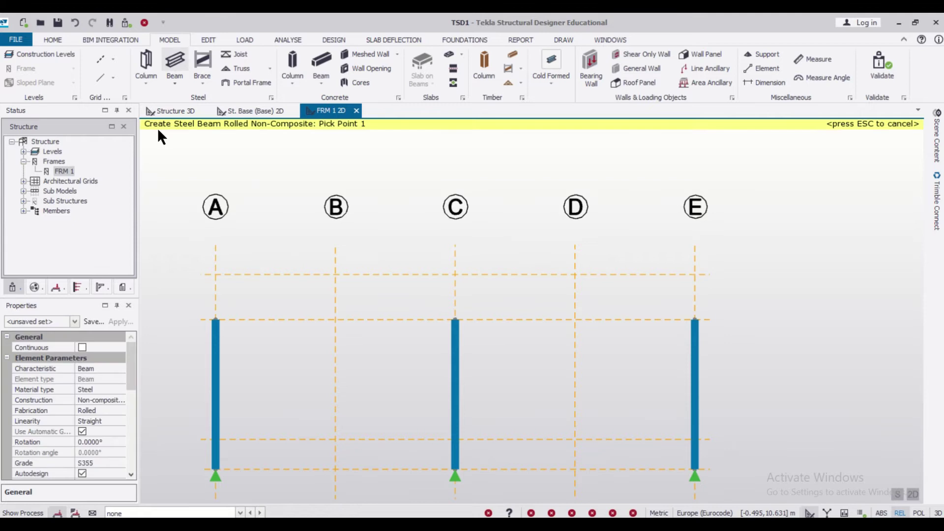
drag(130, 354, 130, 443)
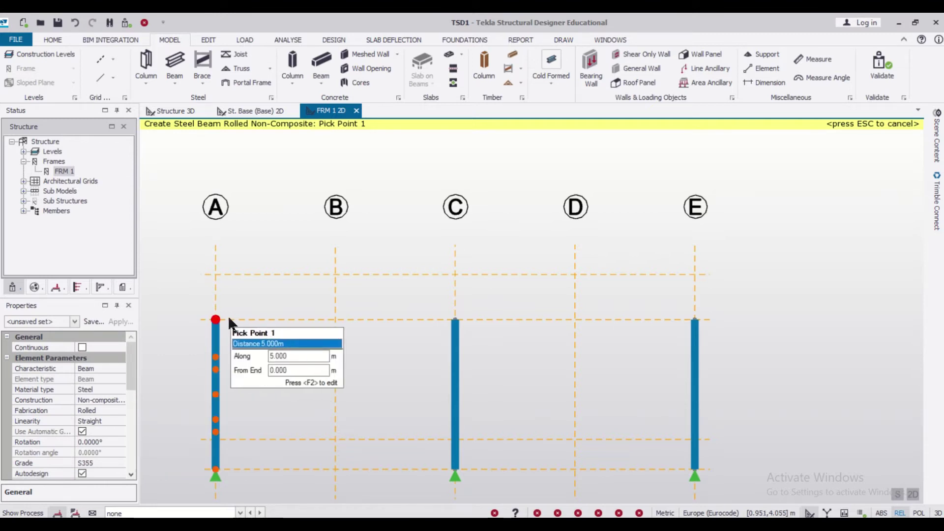
click(217, 320)
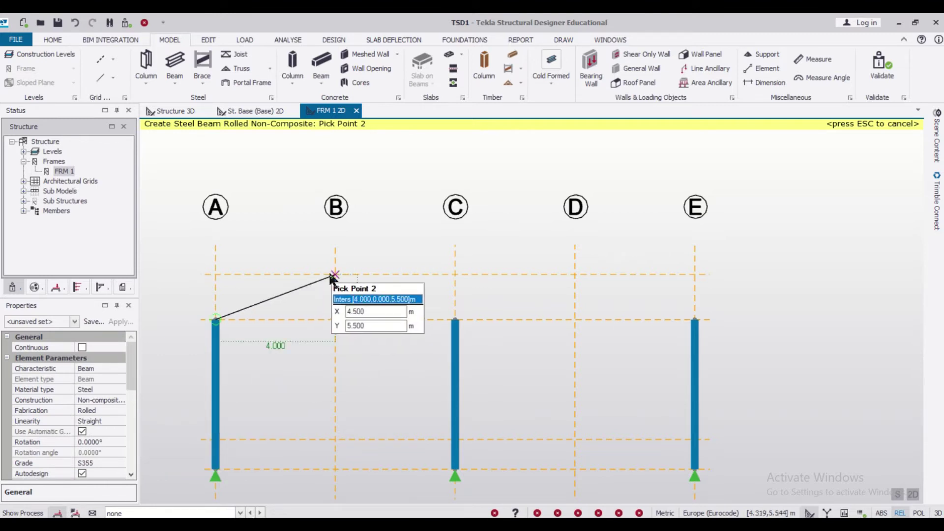
click(335, 274)
click(336, 275)
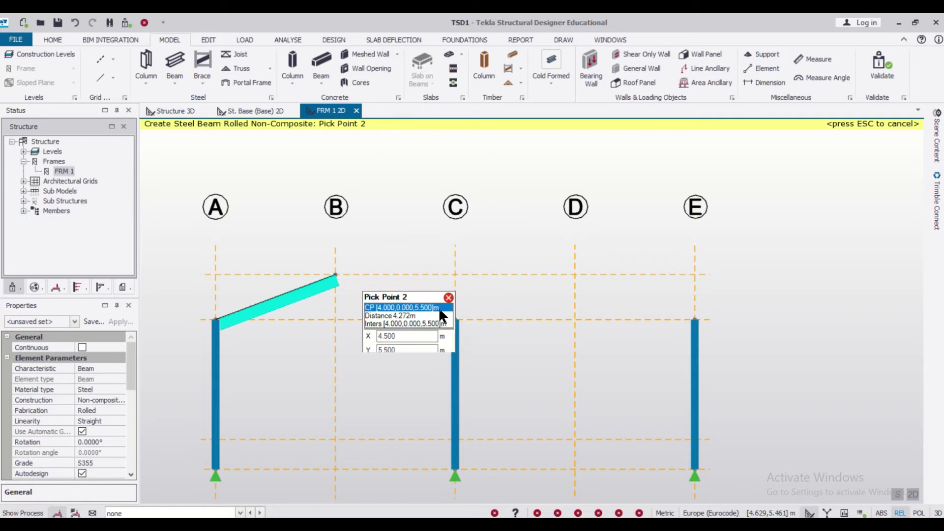
click(455, 320)
scroll(335, 302, up, 2)
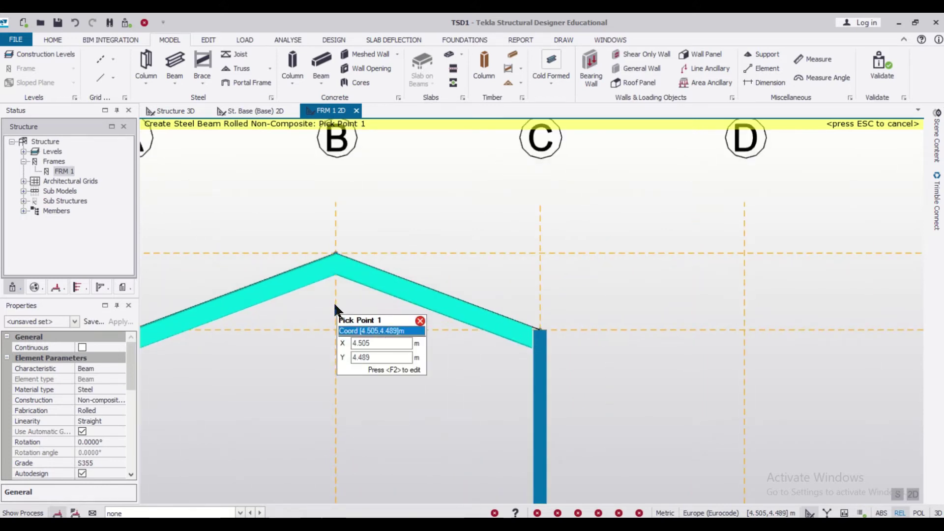
scroll(334, 302, down, 4)
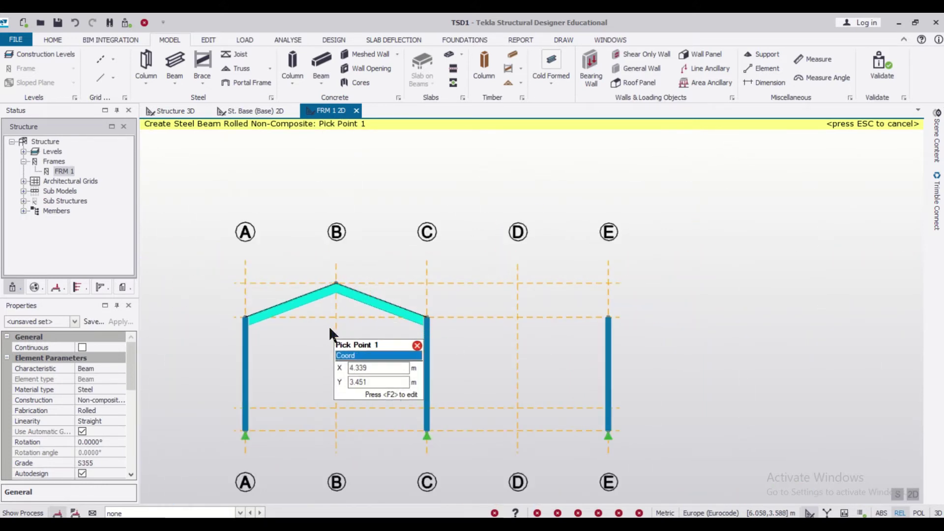
key(Escape)
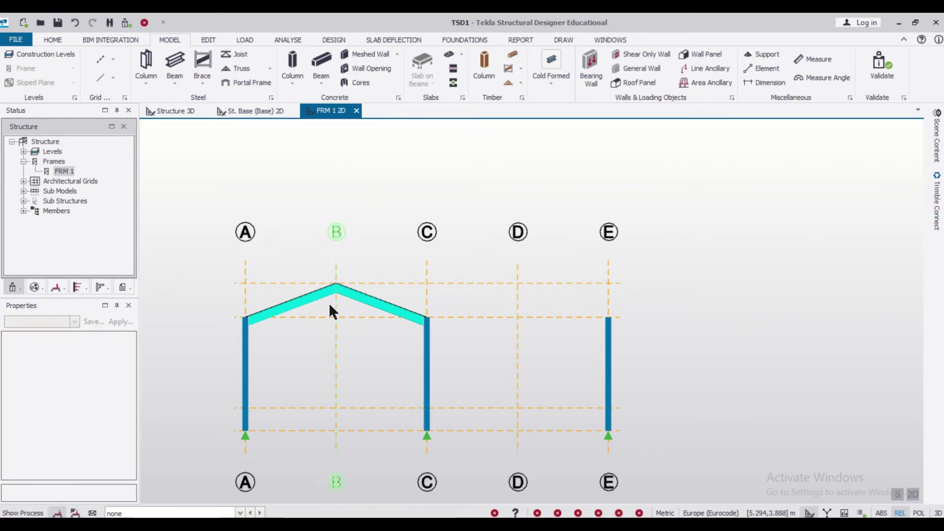
- Validate the model and check the new rafters in the 3D view
click(126, 23)
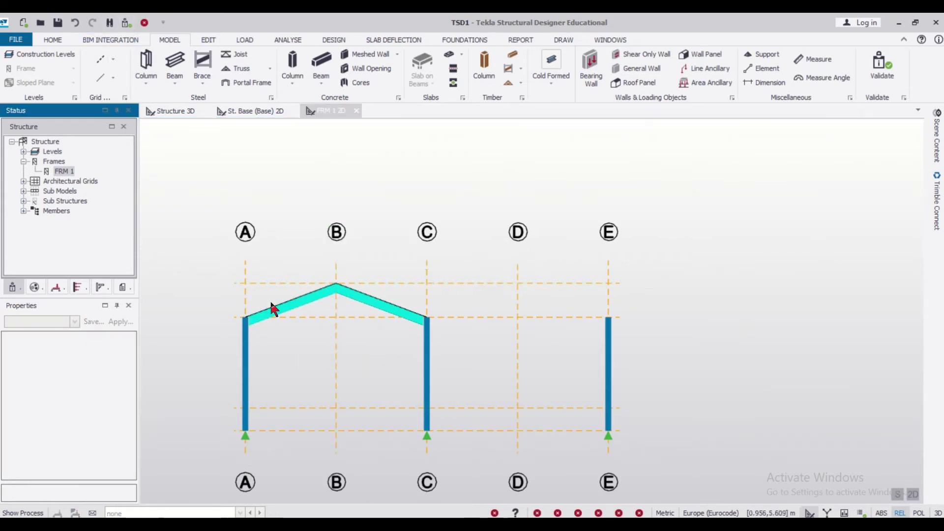
scroll(270, 308, up, 2)
scroll(271, 307, down, 2)
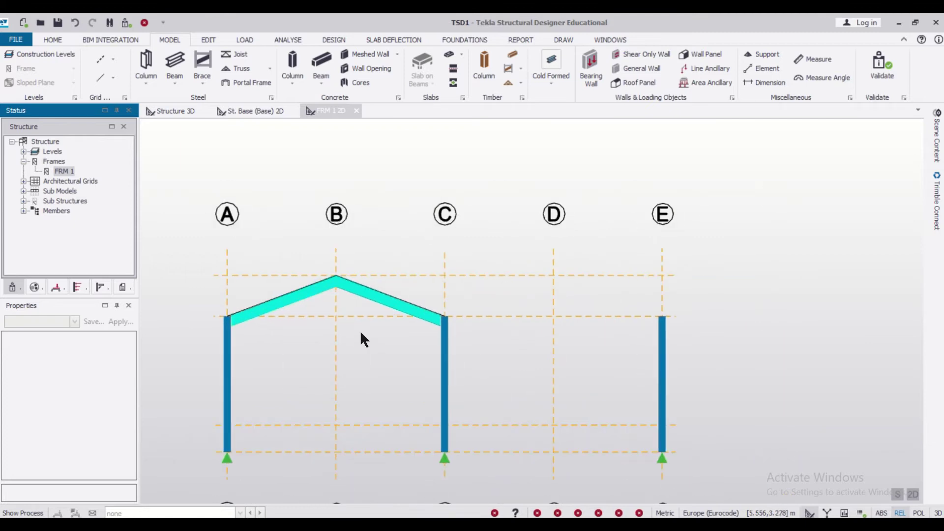
click(182, 113)
middle_drag(746, 380, 475, 389)
click(341, 114)
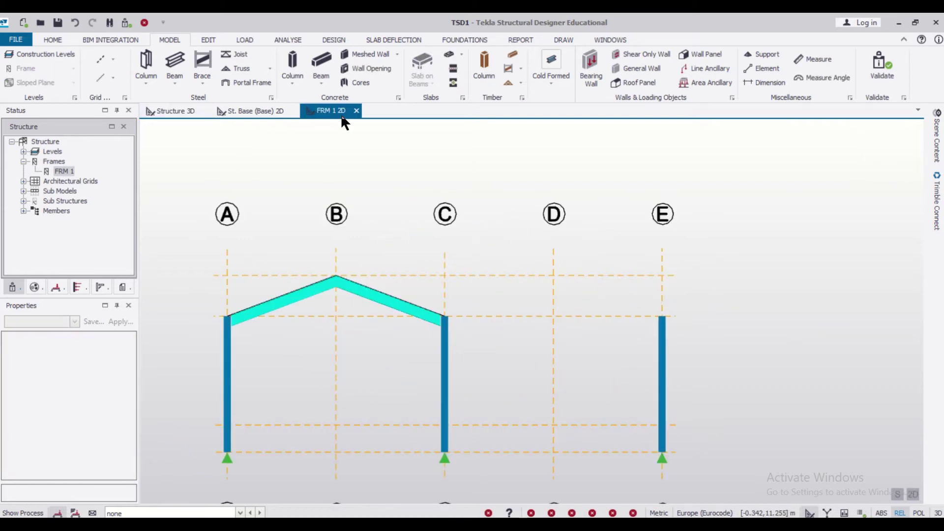
- Copy the two A–C rafters over bays C–E, forming a double-pitched portal peaking at D
click(306, 291)
click(307, 293)
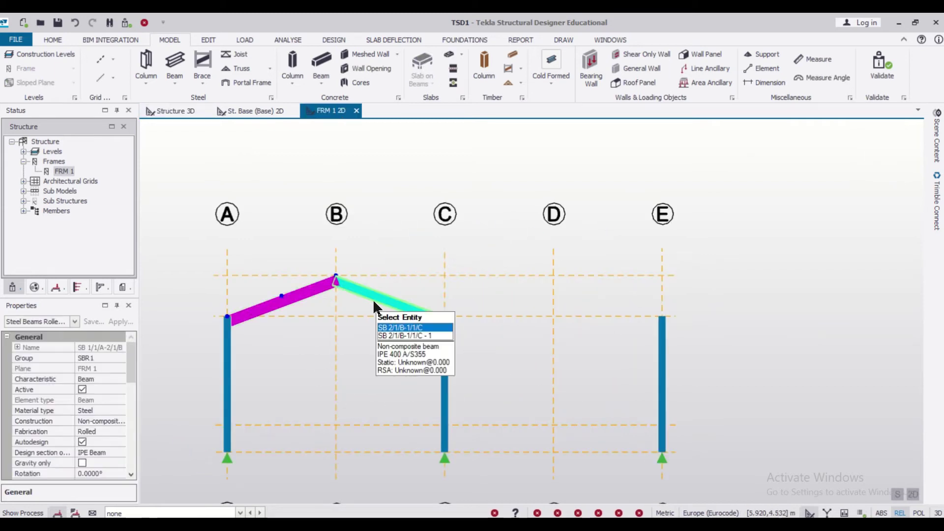
click(375, 298)
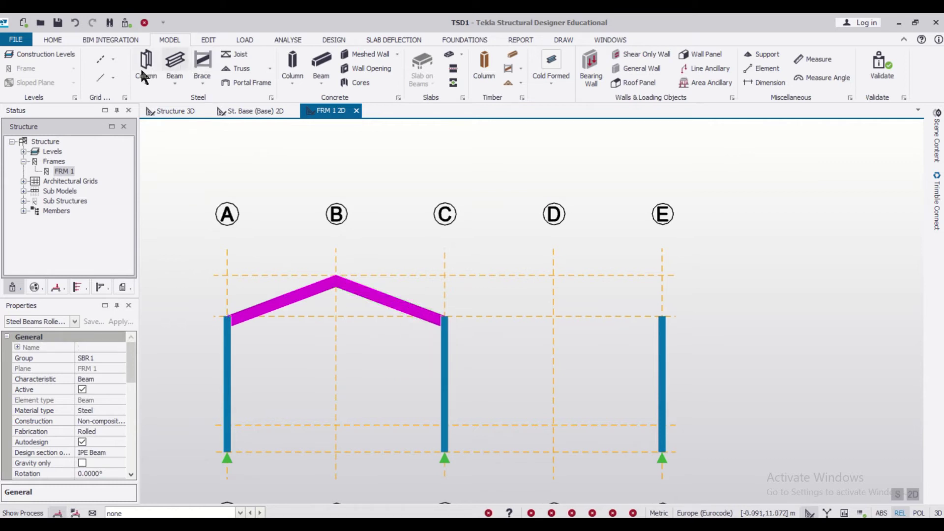
click(209, 40)
click(14, 69)
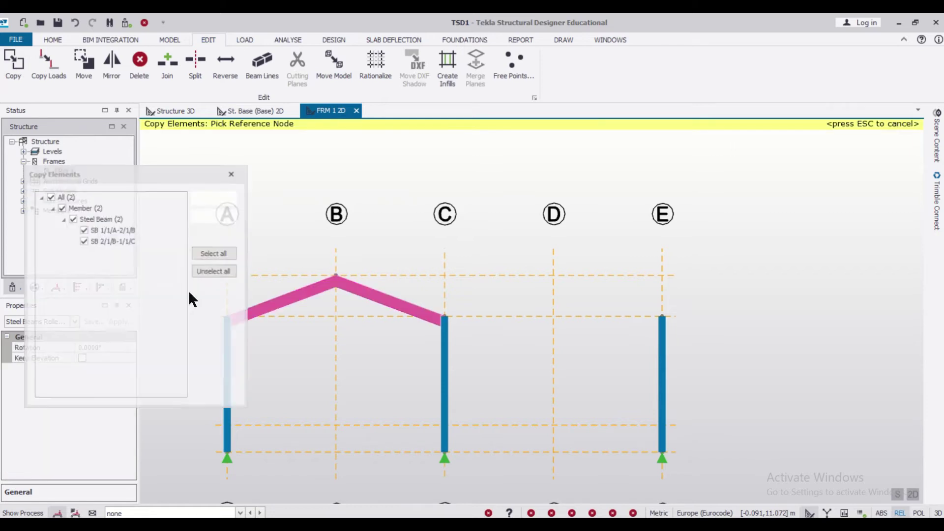
drag(158, 172, 92, 161)
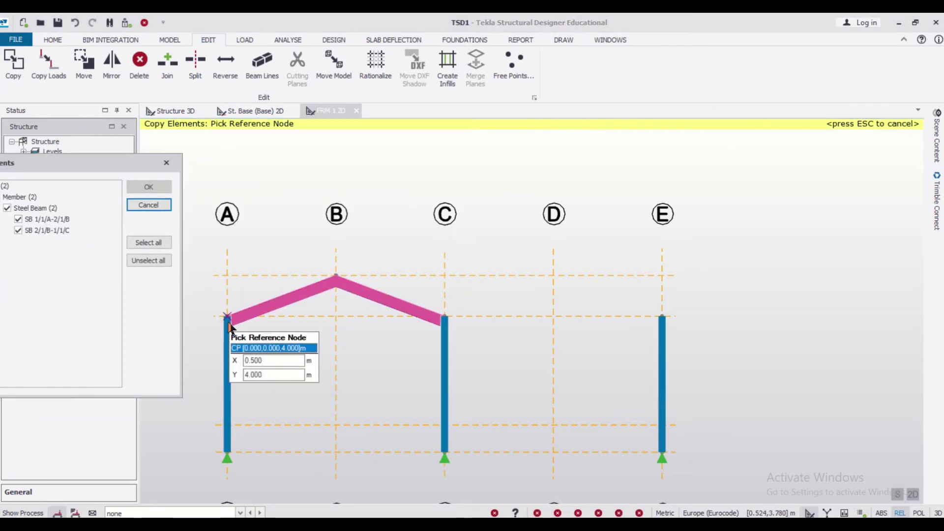
click(228, 316)
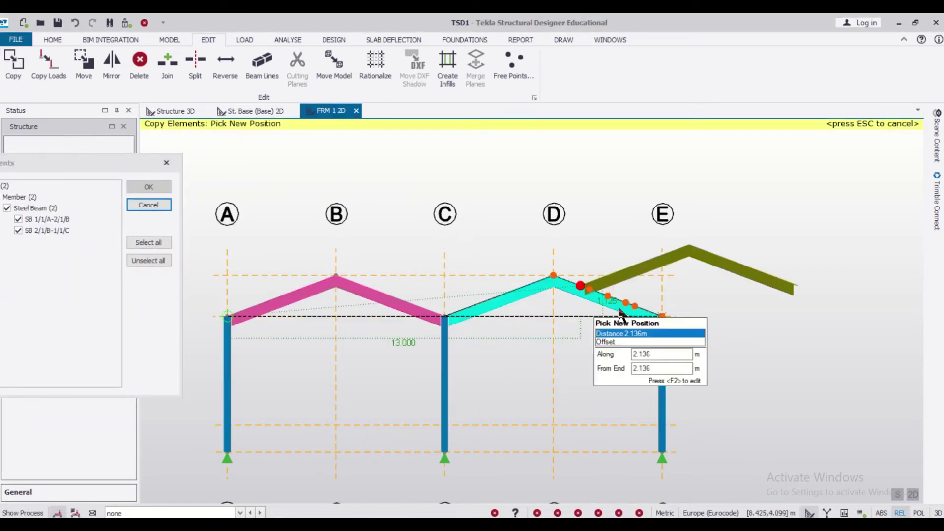
click(631, 285)
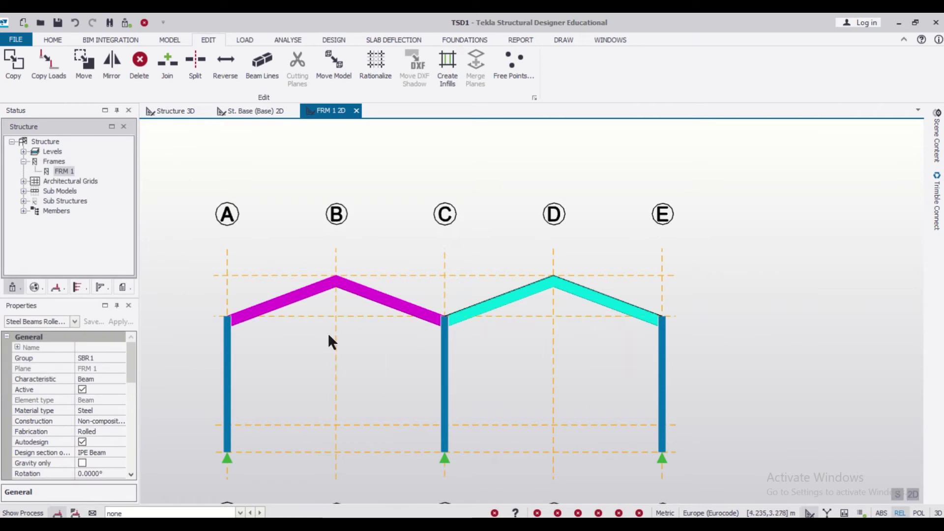
click(170, 111)
shift+middle_drag(715, 458, 685, 359)
shift+middle_drag(738, 384, 713, 370)
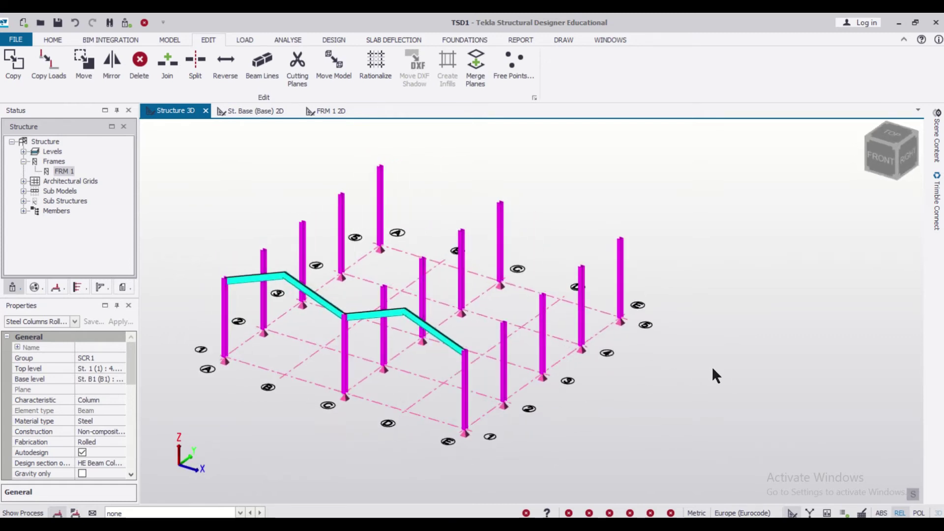
- Select all four rafters of FRM 1, spanning A to E
click(324, 299)
click(273, 279)
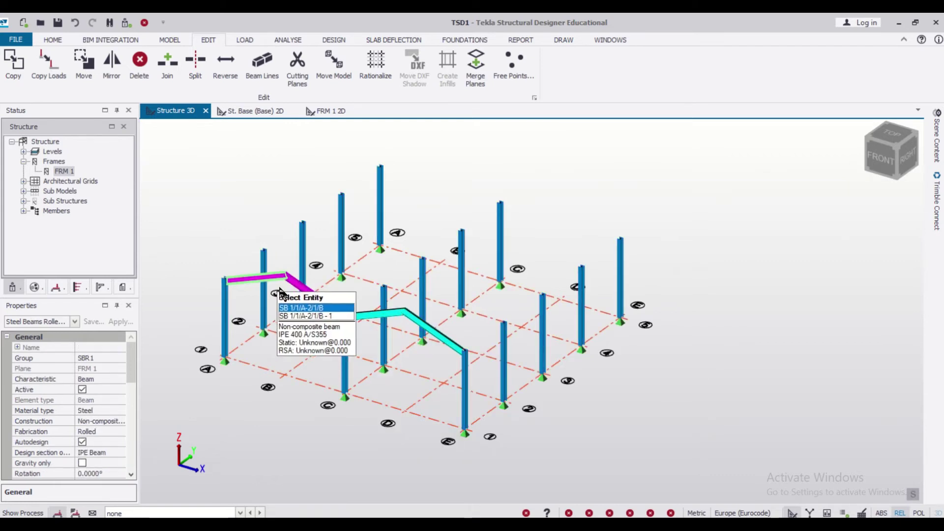
click(386, 327)
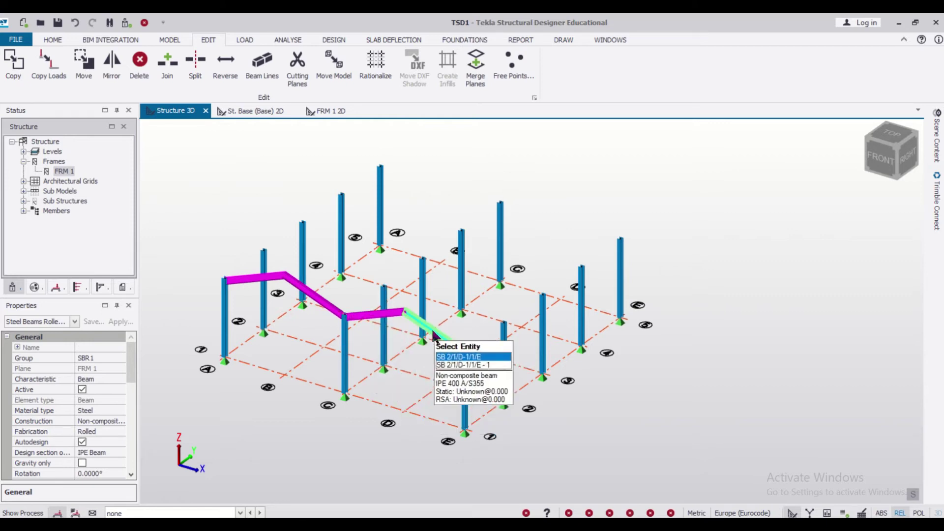
click(443, 338)
scroll(511, 328, up, 1)
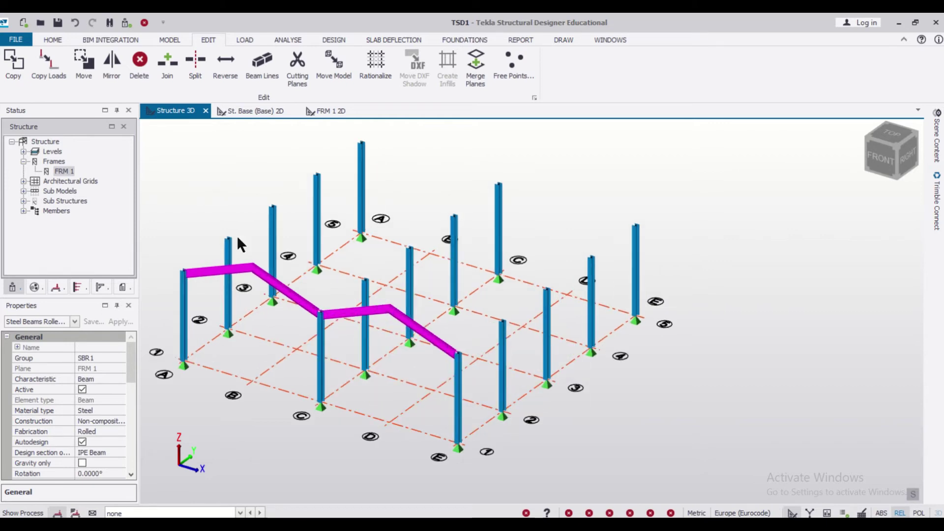
- Copy the rafters onto grid lines 2 to 5, creating frames FRM 2–FRM 5
click(44, 64)
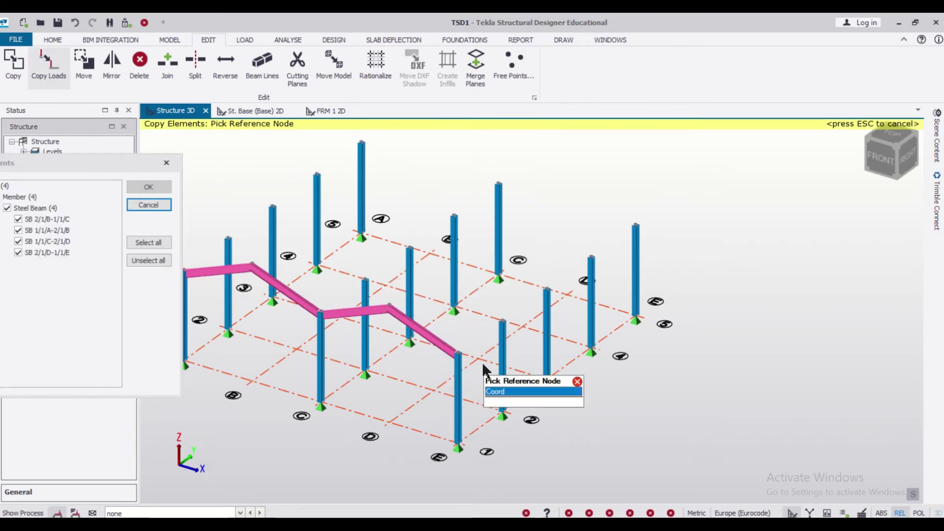
click(459, 355)
click(502, 322)
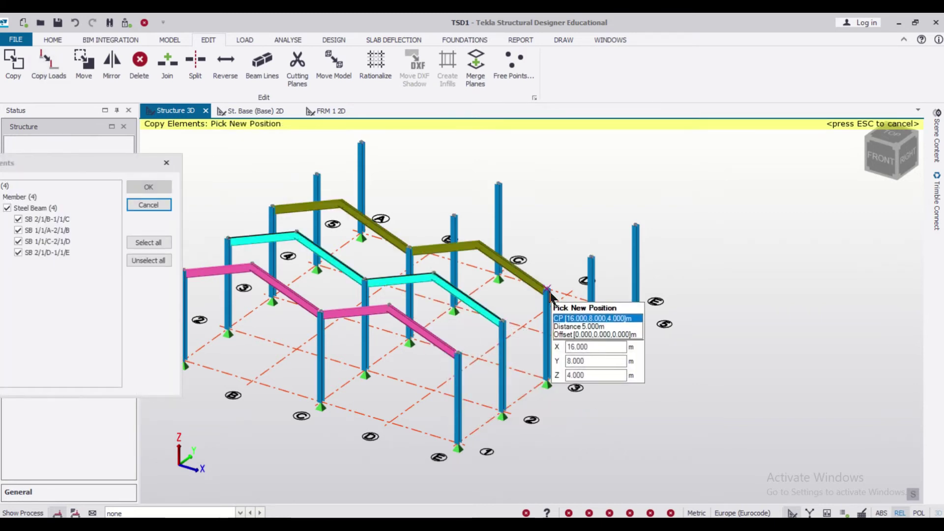
click(548, 291)
click(591, 257)
click(636, 226)
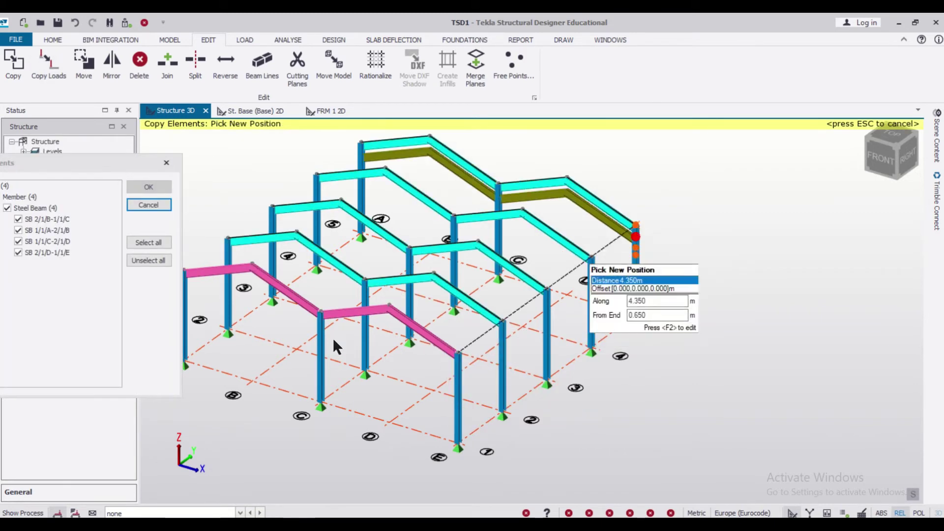
click(166, 163)
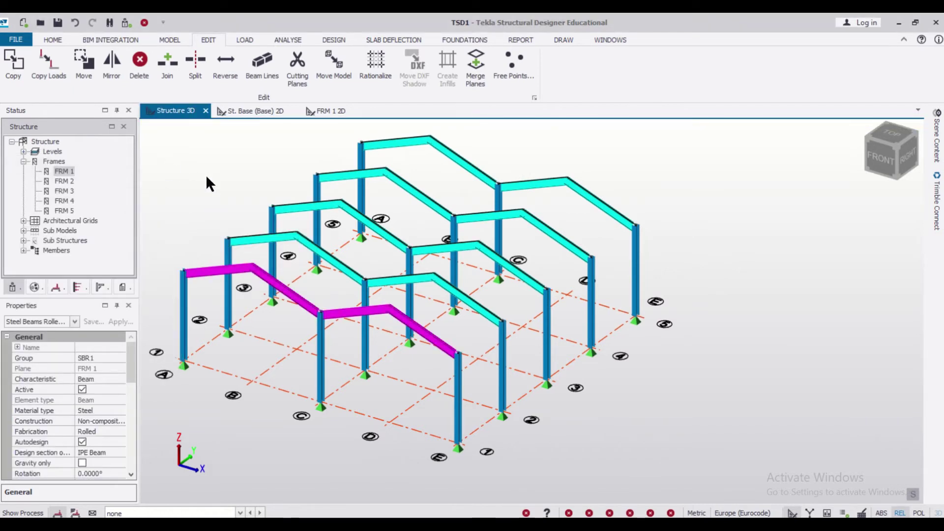
scroll(322, 394, down, 3)
middle_drag(323, 392, 253, 488)
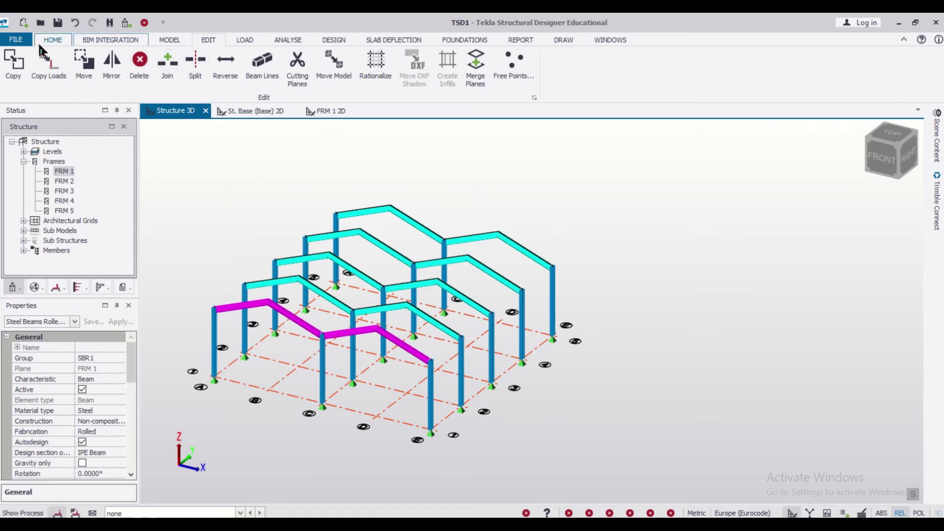
click(61, 40)
- Start a new steel beam with a Euro CHS 33.7x2.6 circular hollow section
click(167, 40)
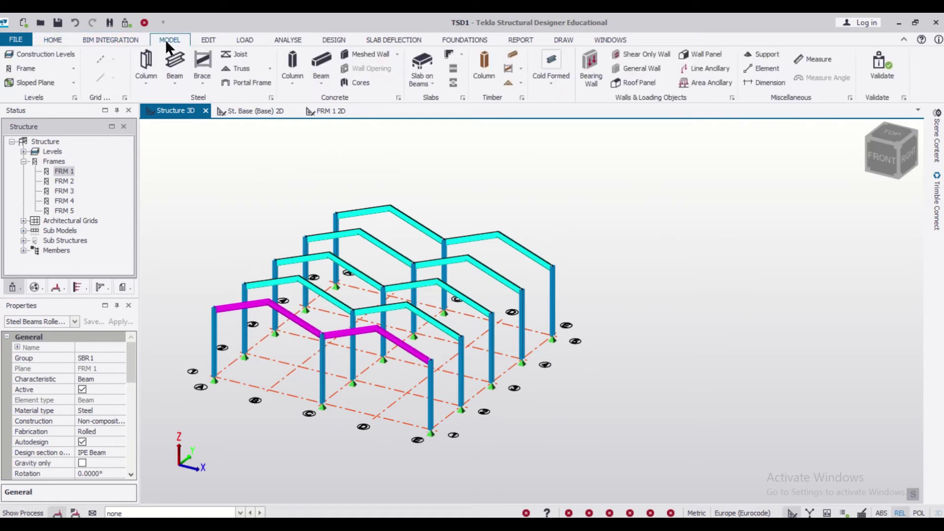
click(175, 63)
drag(132, 362, 135, 396)
click(114, 379)
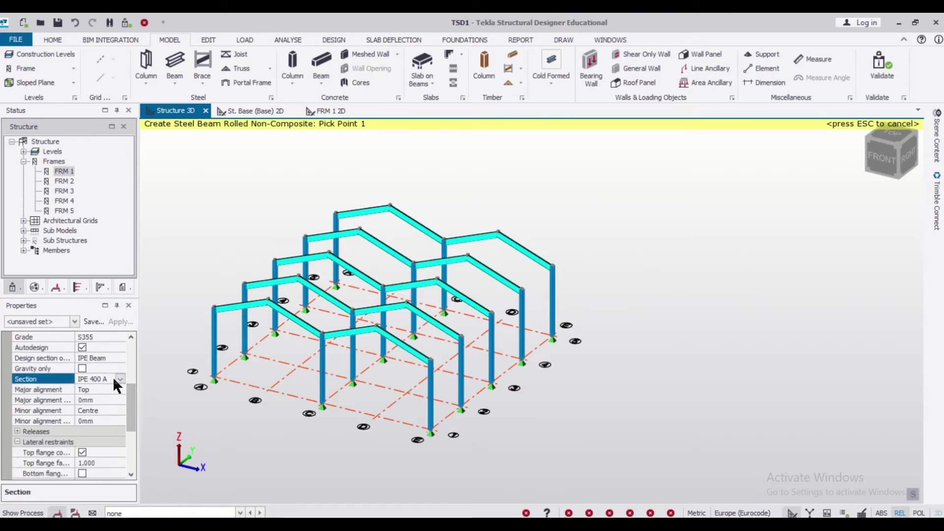
click(114, 380)
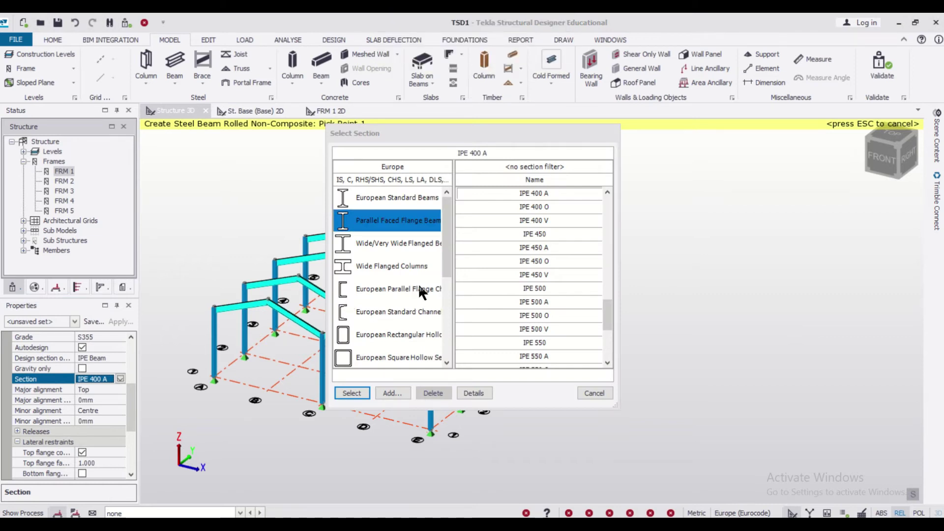
drag(444, 262, 445, 337)
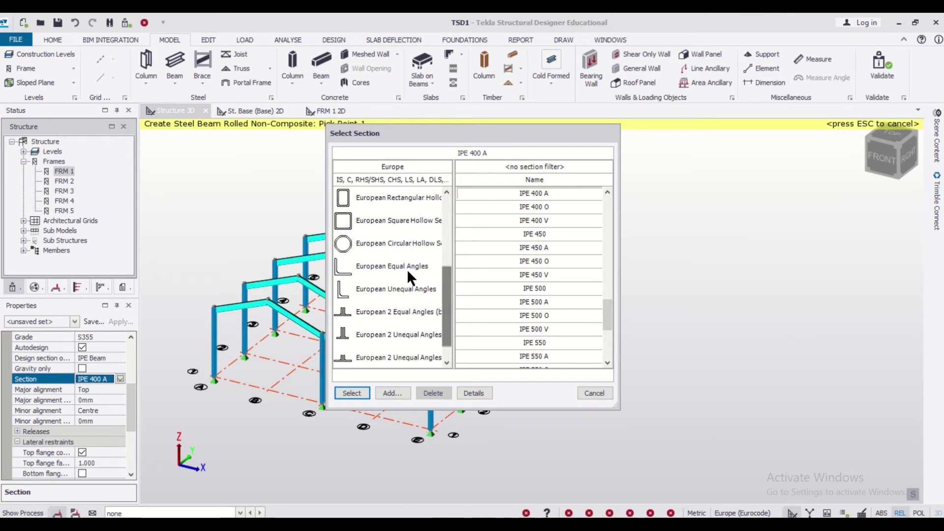
click(405, 242)
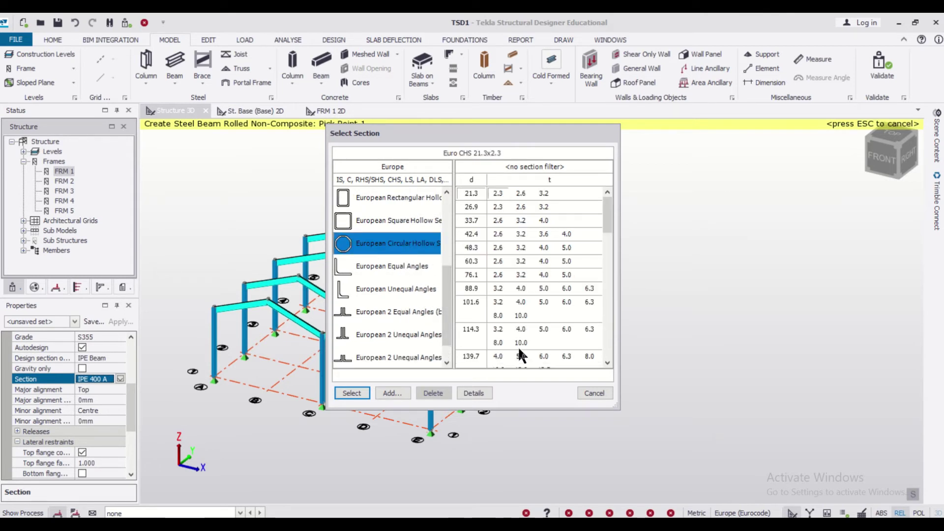
click(472, 220)
click(352, 393)
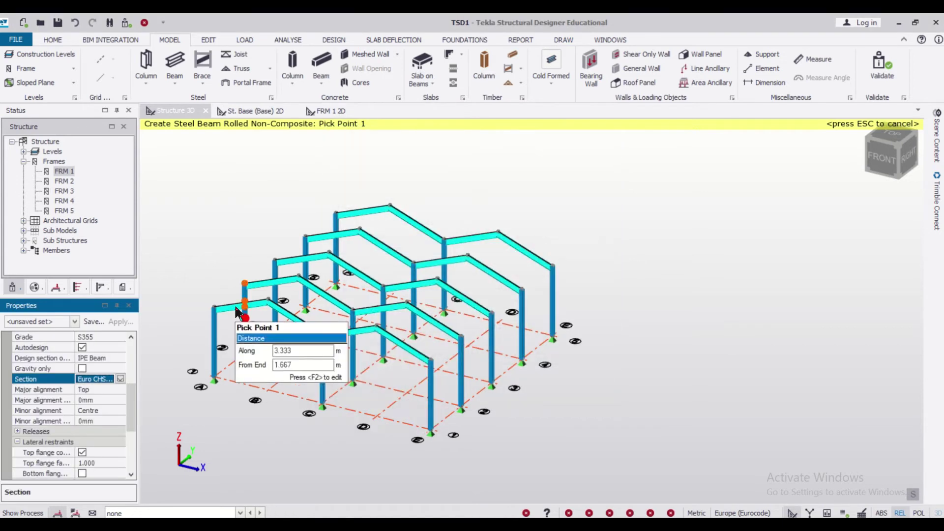
- Draw the Euro CHS 33.7x2.6 beam along gridline E eaves from (16,0,4) to (16,12,4)
scroll(421, 406, up, 2)
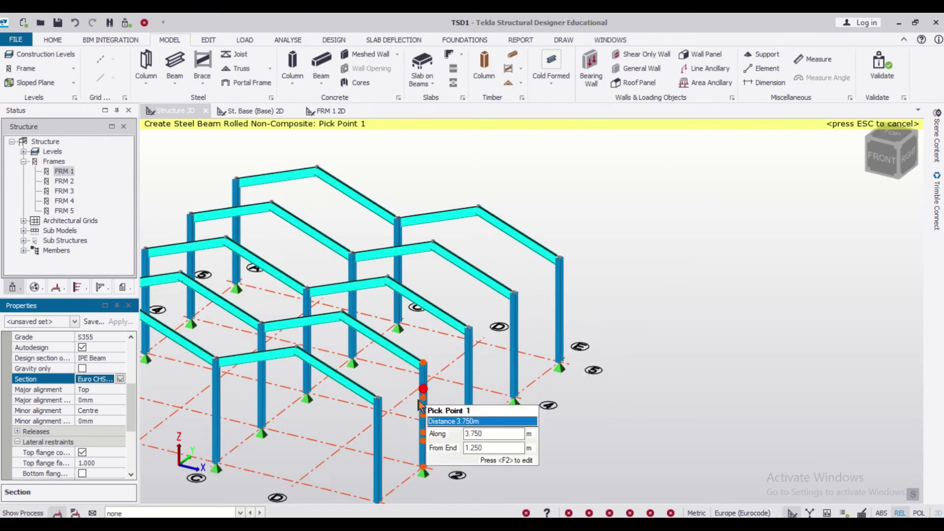
click(376, 398)
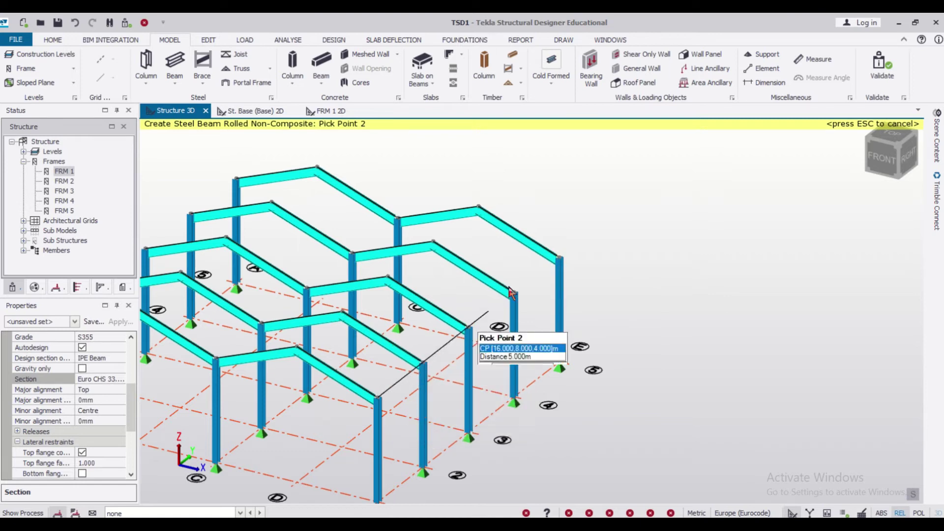
click(565, 254)
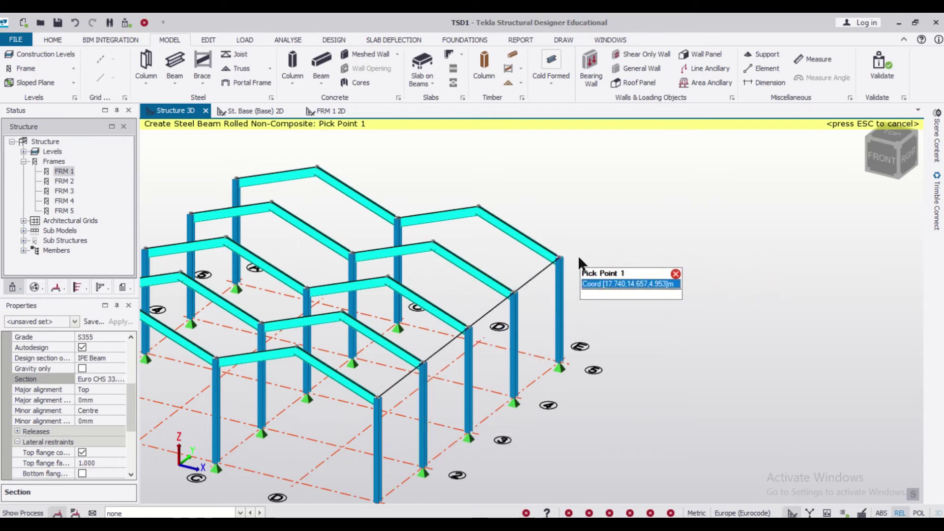
key(Escape)
- Save the model
mouse_move(529, 310)
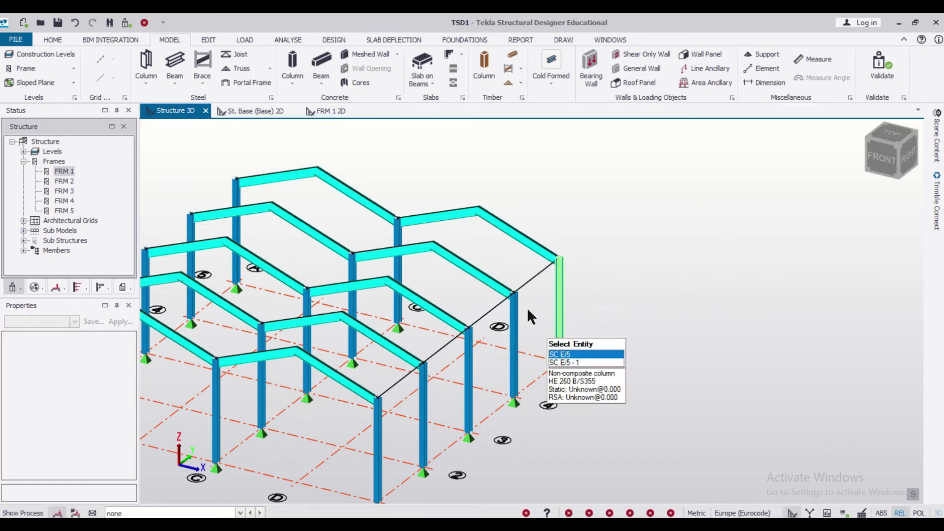
scroll(524, 286, up, 3)
scroll(547, 266, up, 3)
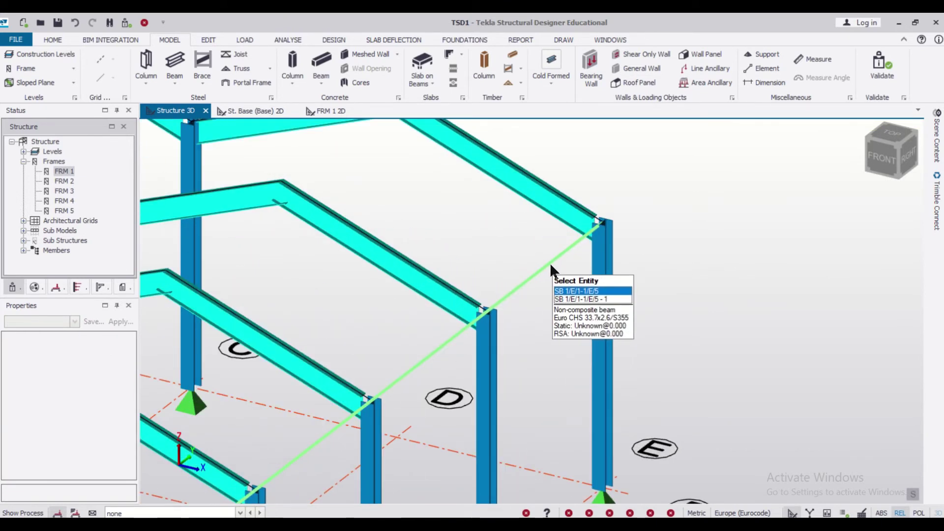
scroll(547, 264, down, 3)
click(58, 21)
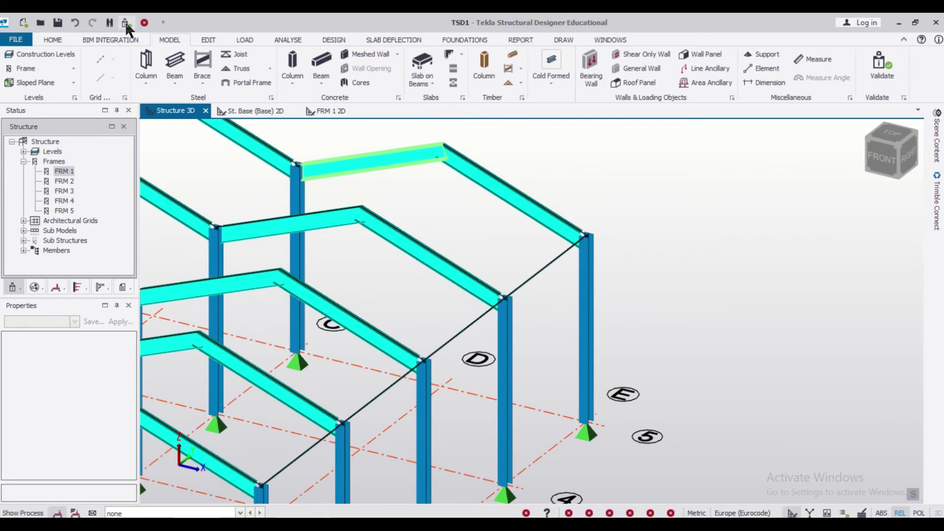
scroll(526, 246, down, 3)
mouse_move(544, 258)
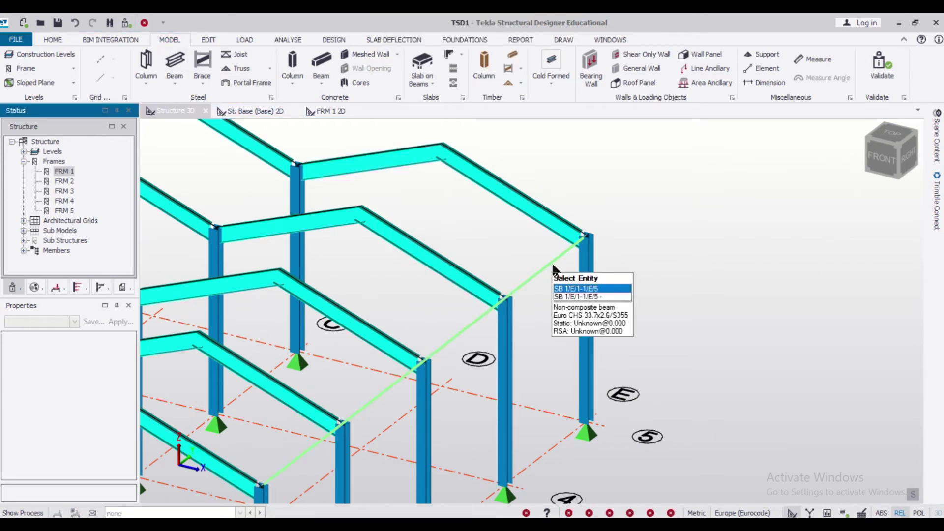
scroll(553, 255, down, 2)
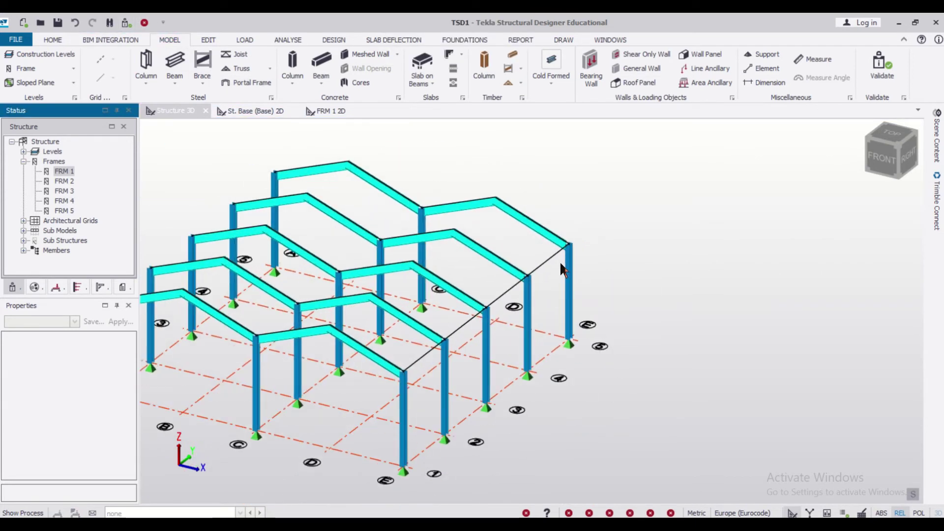
- Change the gridline E eave beam's section from CHS 33.7x2.6 to Euro CHS 219.1x12.0
click(542, 258)
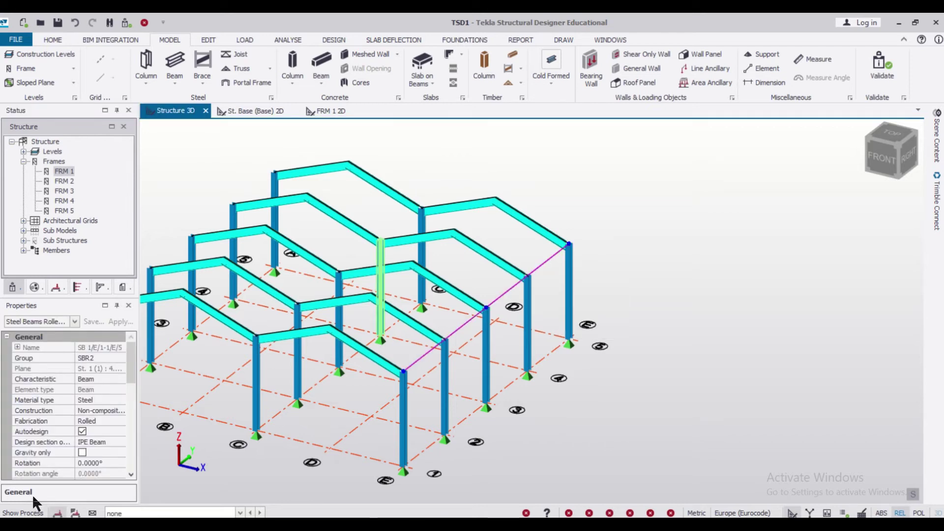
scroll(132, 370, down, 2)
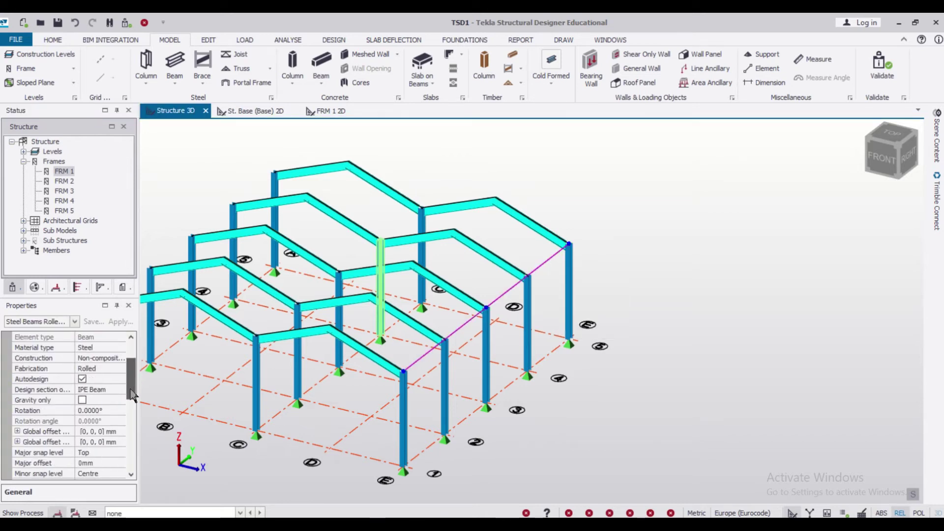
scroll(129, 380, up, 2)
drag(130, 380, 135, 422)
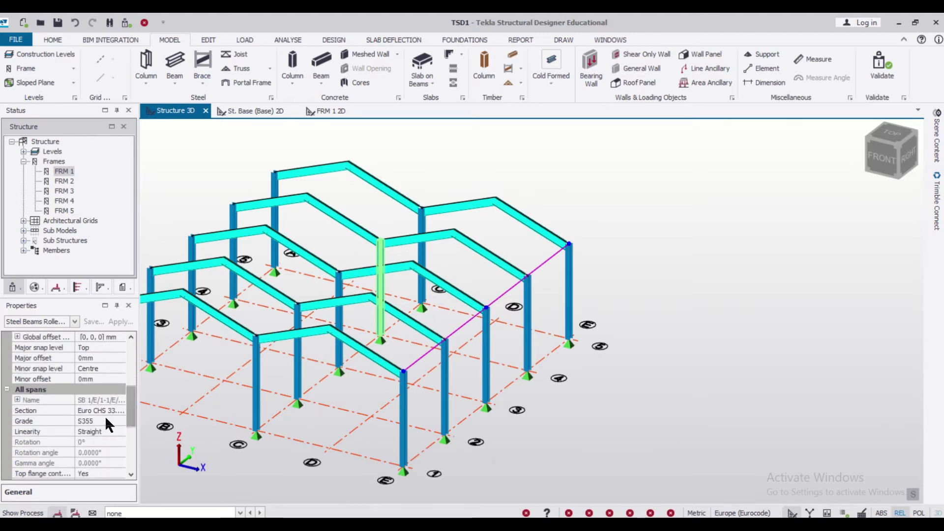
scroll(128, 410, down, 3)
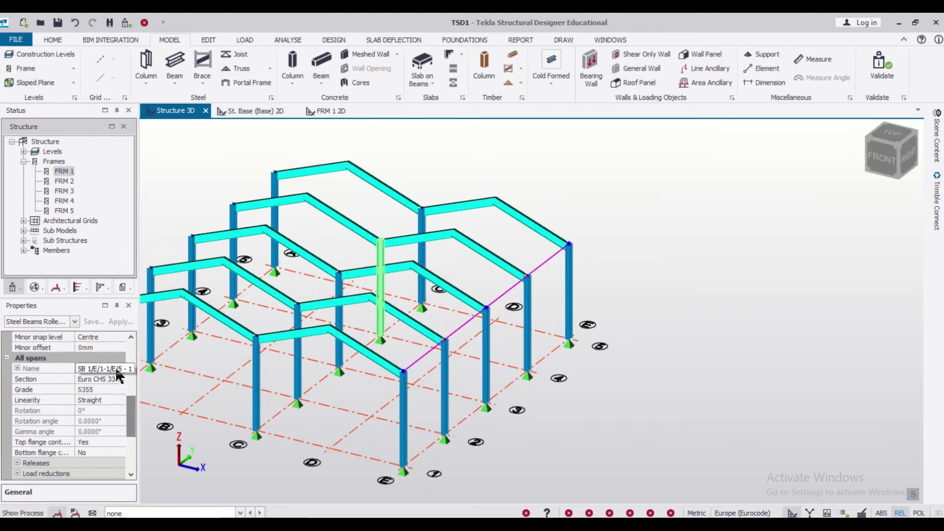
click(121, 377)
click(121, 378)
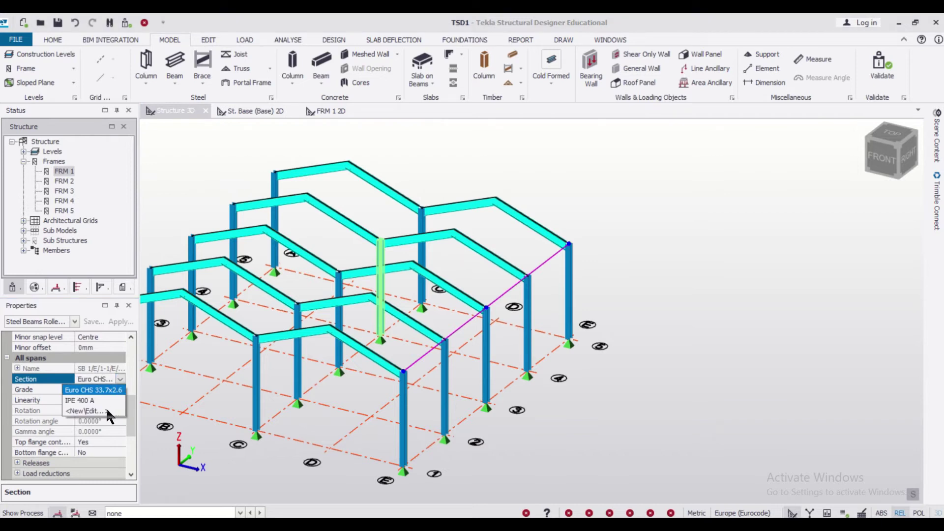
click(105, 407)
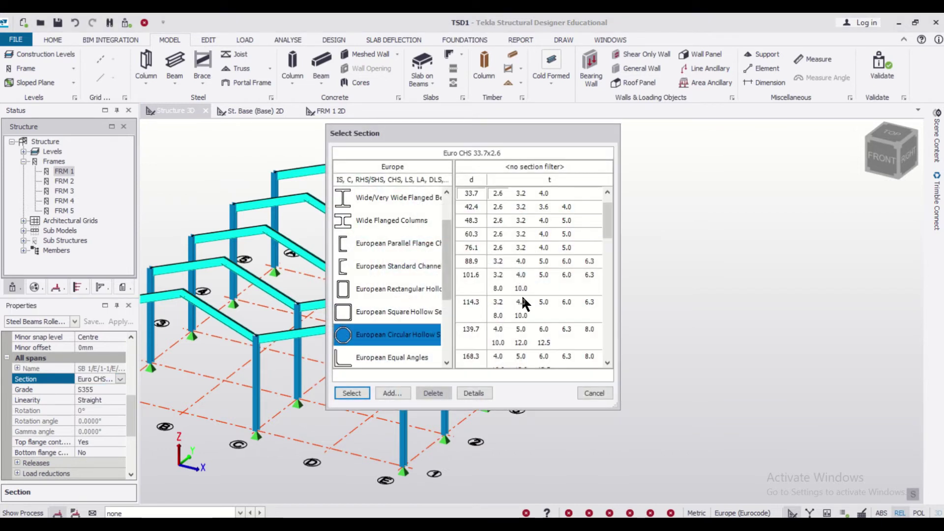
drag(605, 226, 604, 271)
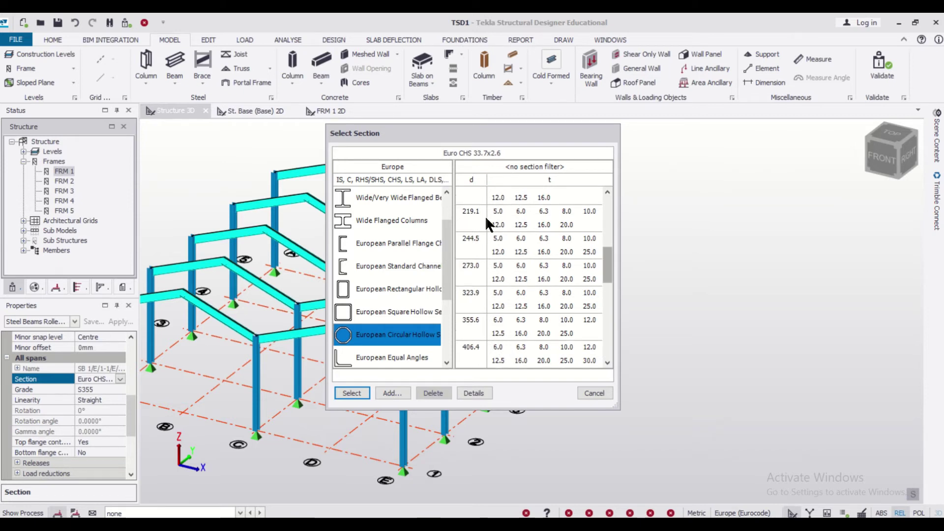
click(473, 217)
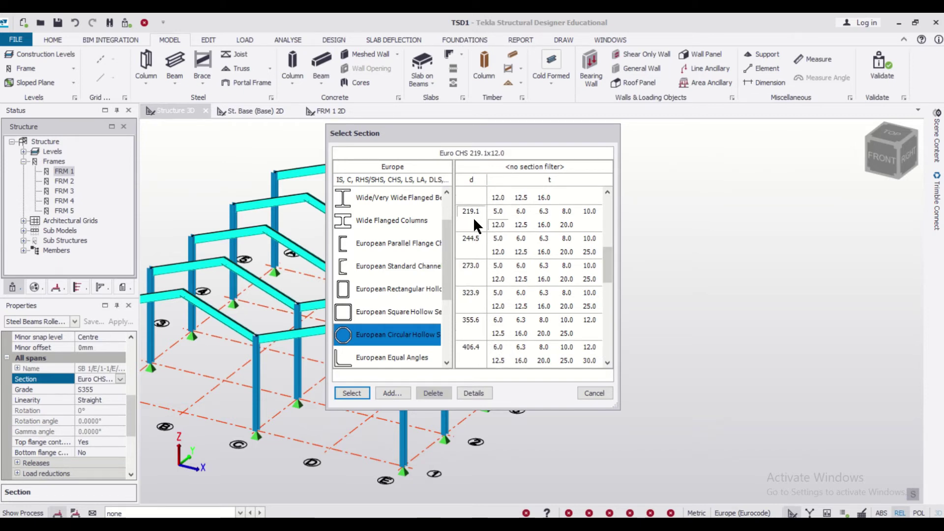
click(352, 393)
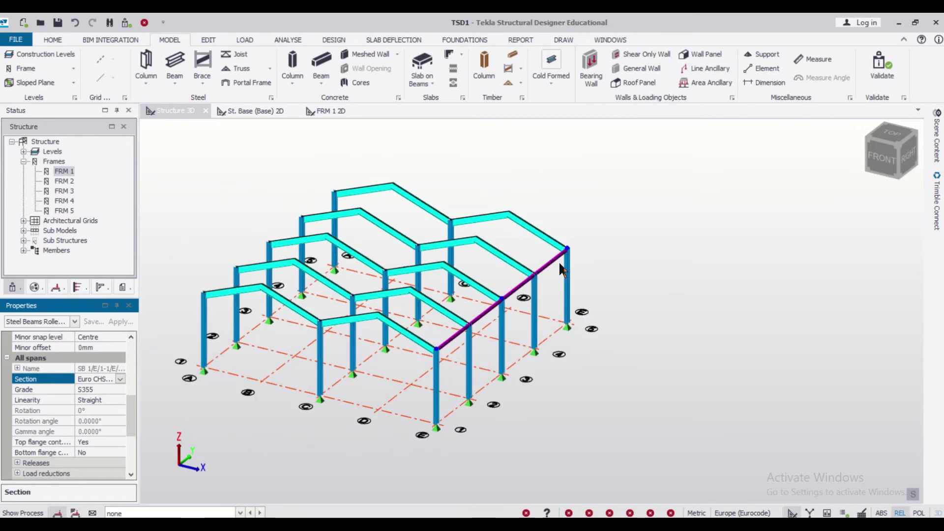
scroll(557, 262, up, 1)
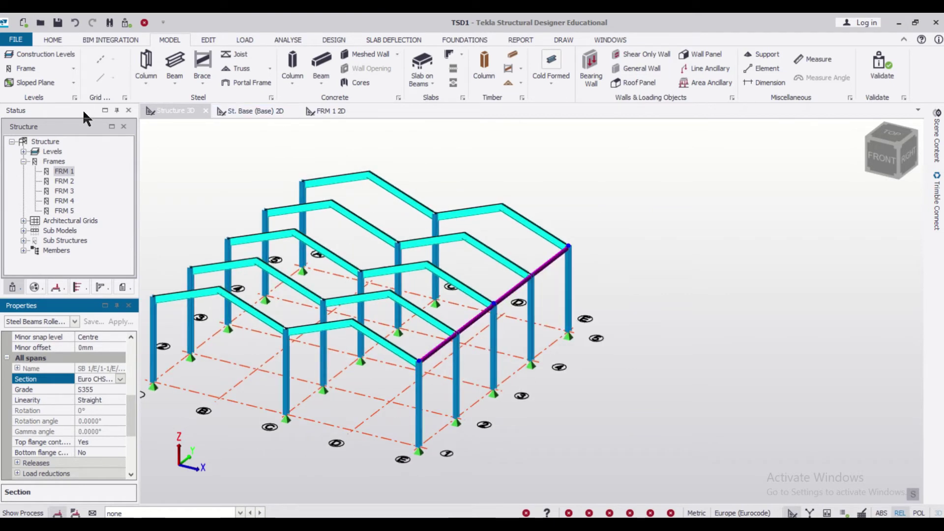
click(208, 39)
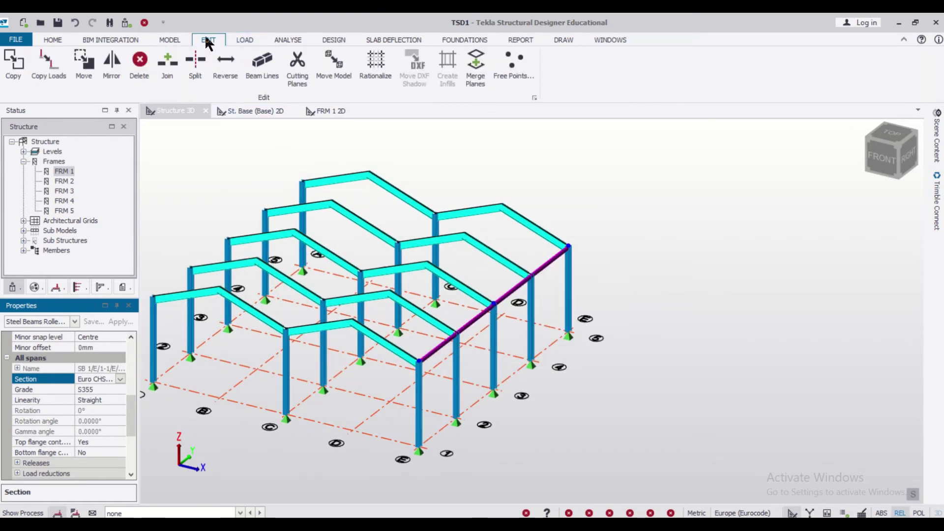
- Copy the edge beam from its end onto the x=12 and x=8 frame lines
click(14, 63)
click(420, 361)
click(352, 322)
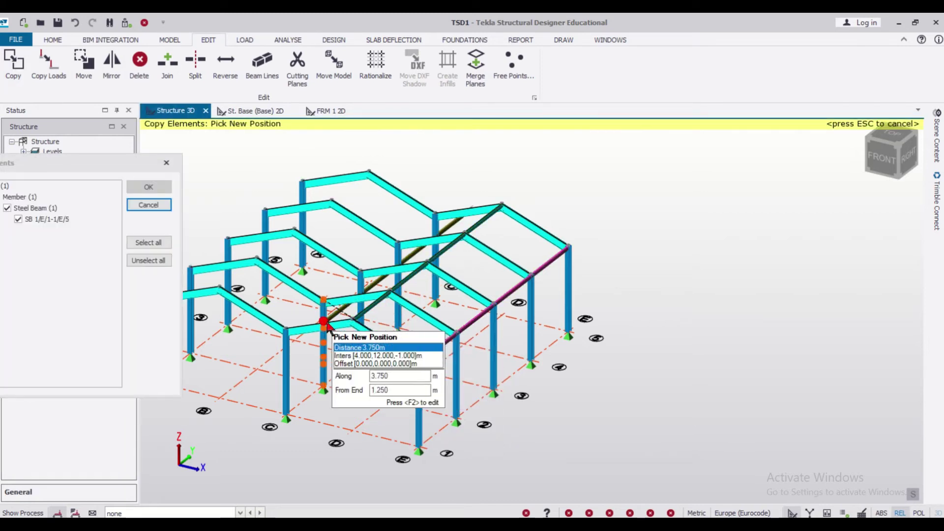
click(285, 313)
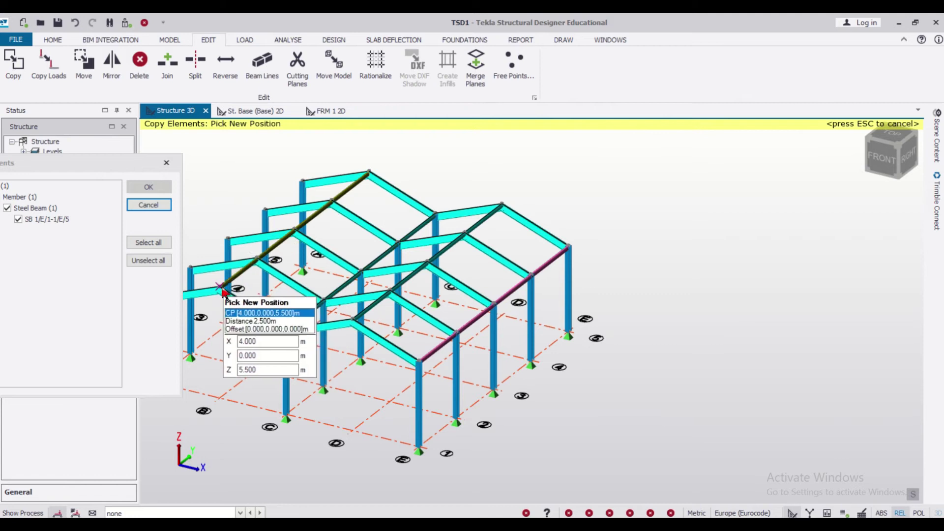
middle_drag(283, 270, 485, 300)
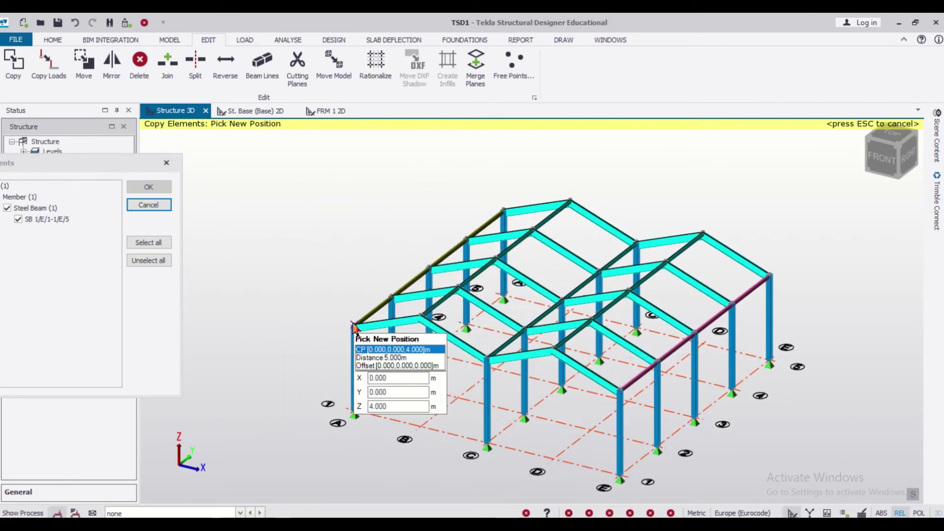
scroll(393, 251, down, 1)
key(Escape)
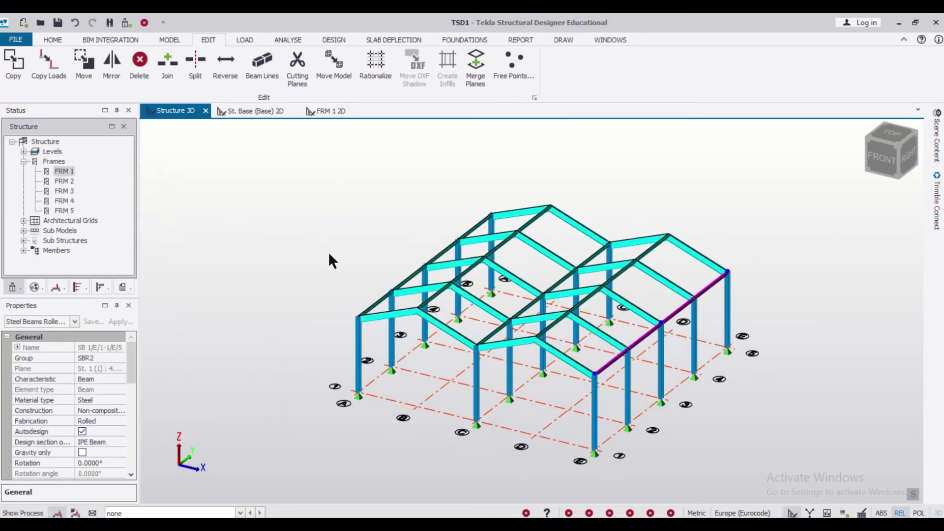
- Clear the beam selection and orbit the model to review the copied beams
mouse_move(728, 384)
shift+middle_down()
mouse_move(558, 381)
mouse_move(721, 386)
shift+middle_up()
click(721, 386)
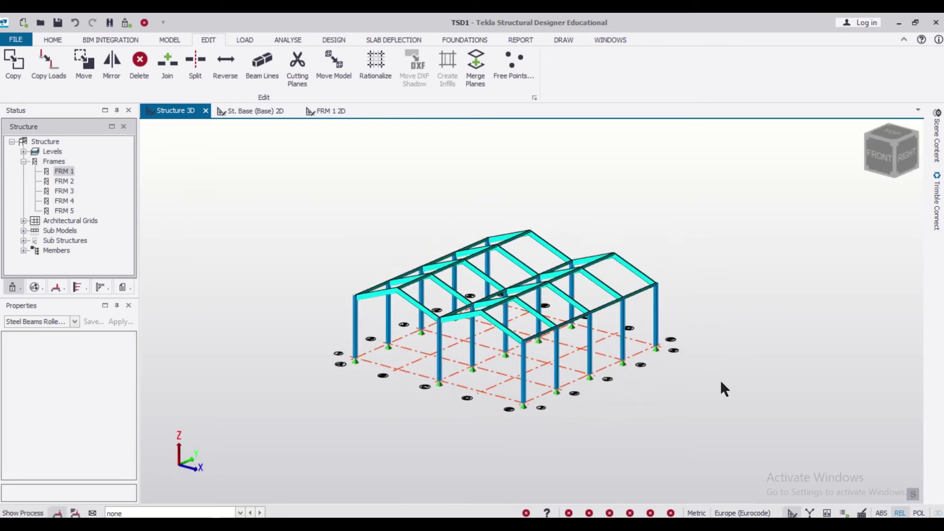
click(127, 21)
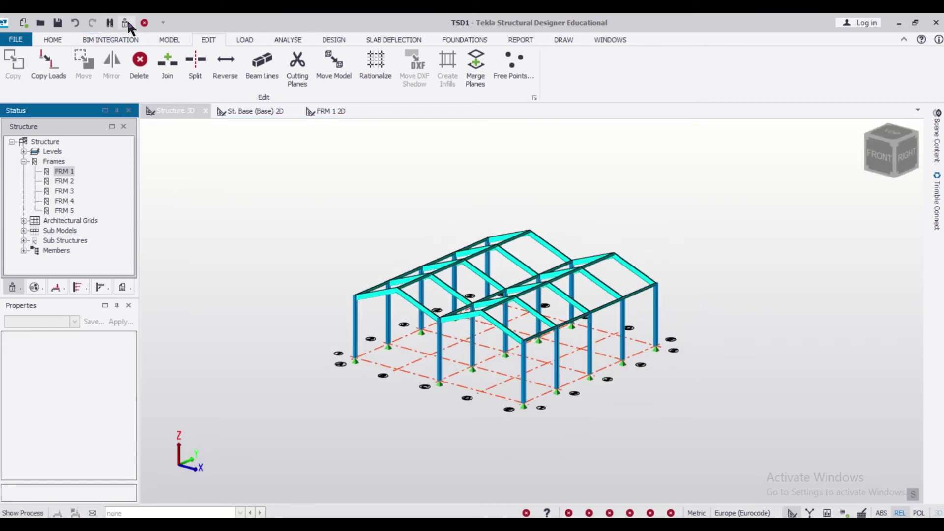
mouse_move(684, 355)
shift+middle_down()
mouse_move(675, 362)
mouse_move(694, 363)
shift+middle_up()
scroll(694, 363, up, 4)
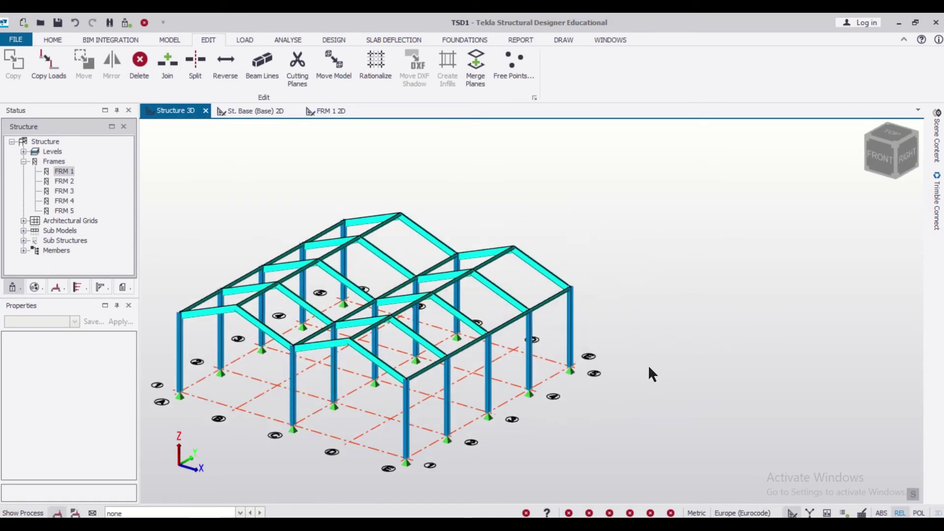
scroll(645, 364, down, 2)
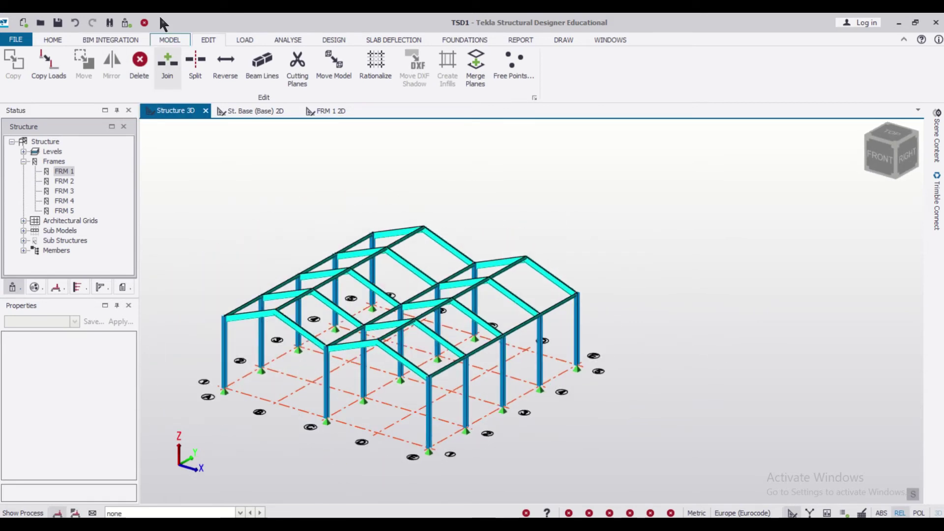
- Place an X-brace in the first bay of frame line E, from column bases to top
click(169, 40)
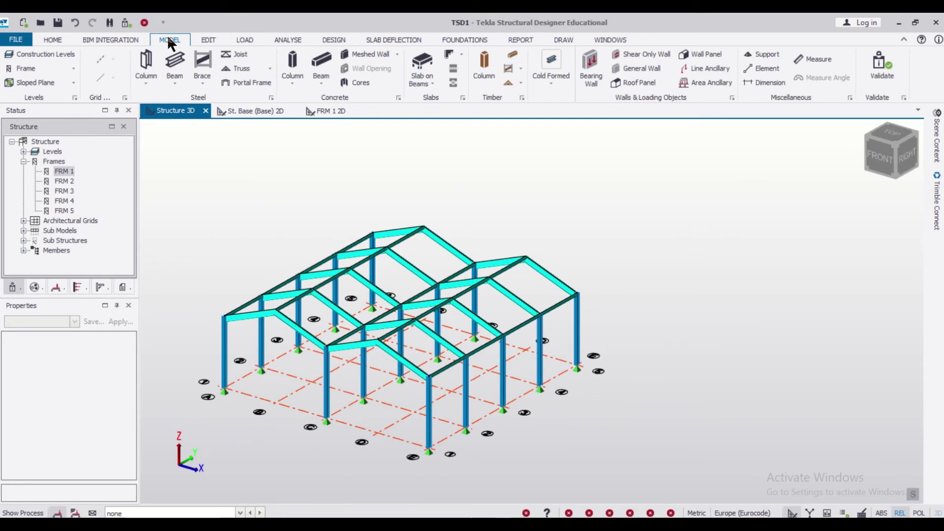
click(204, 82)
click(217, 117)
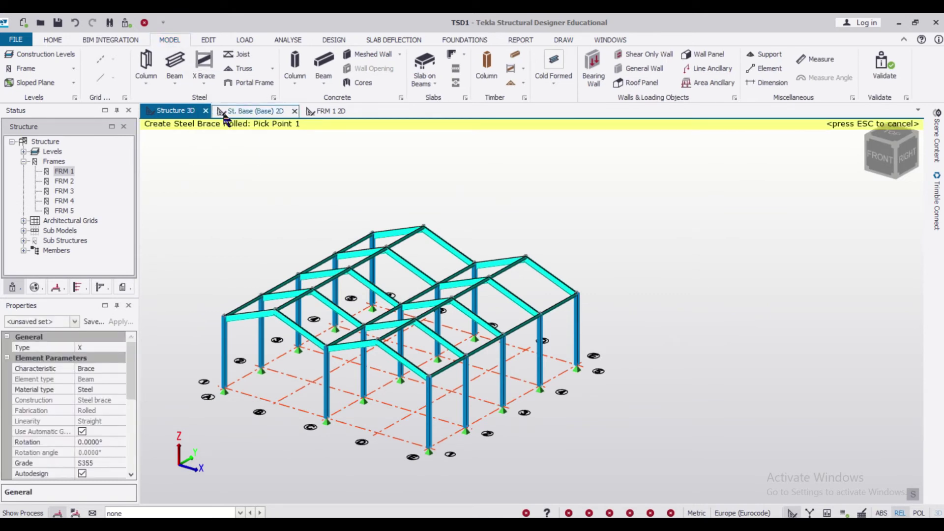
scroll(466, 408, up, 2)
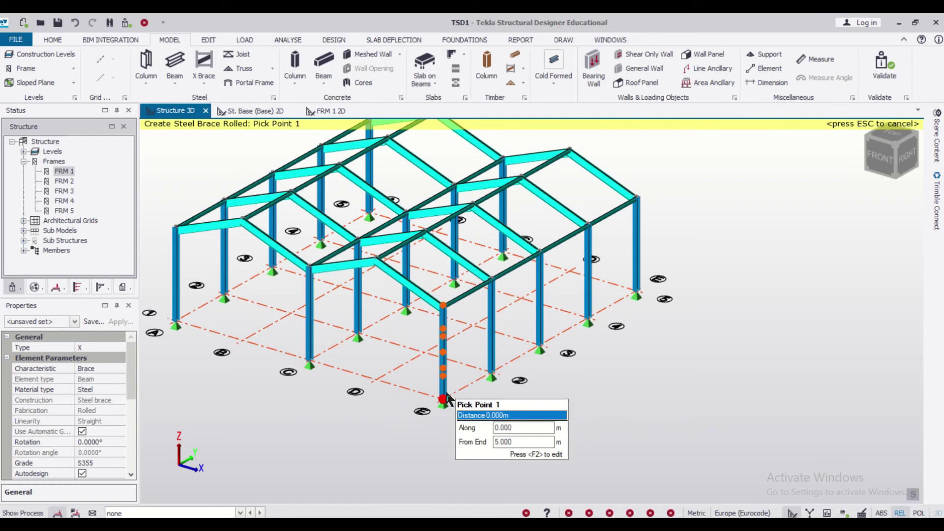
click(444, 401)
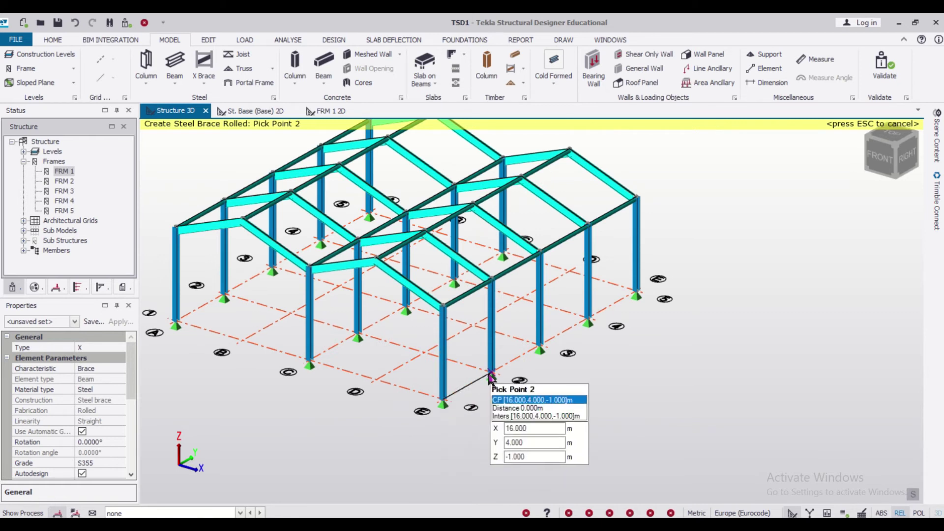
click(491, 378)
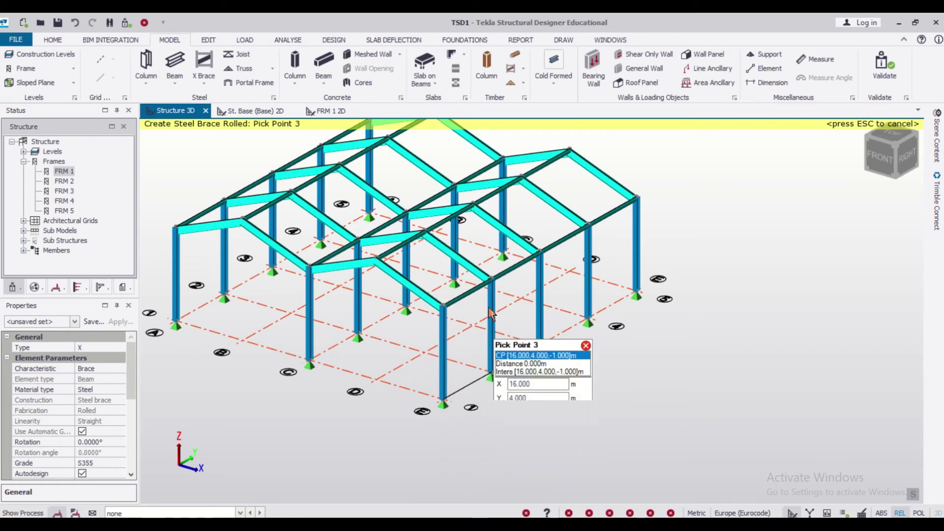
click(490, 279)
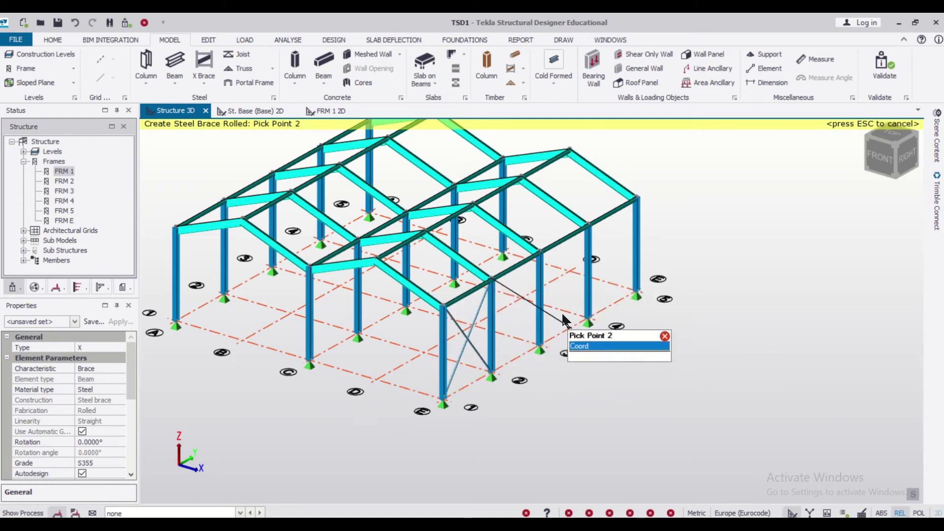
- Add a second X-brace in the next bay on line E
click(541, 343)
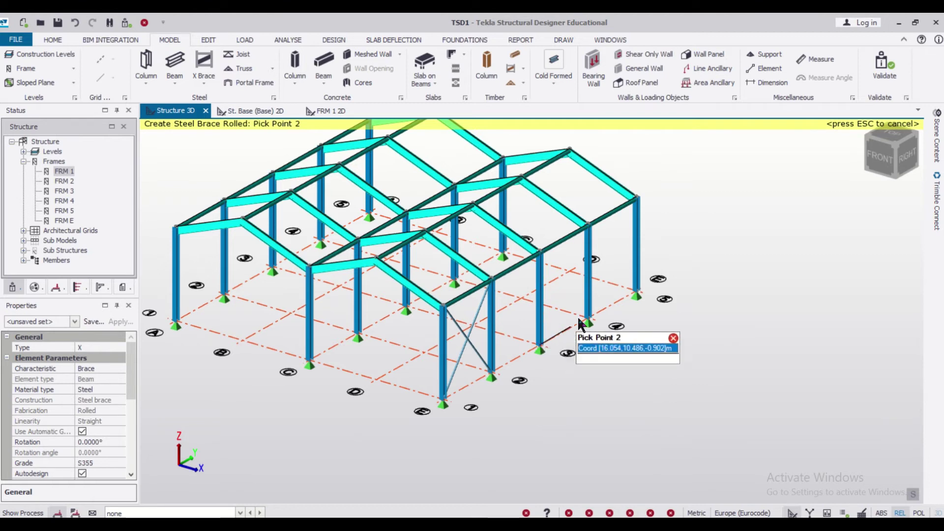
click(590, 227)
middle_drag(589, 227, 605, 334)
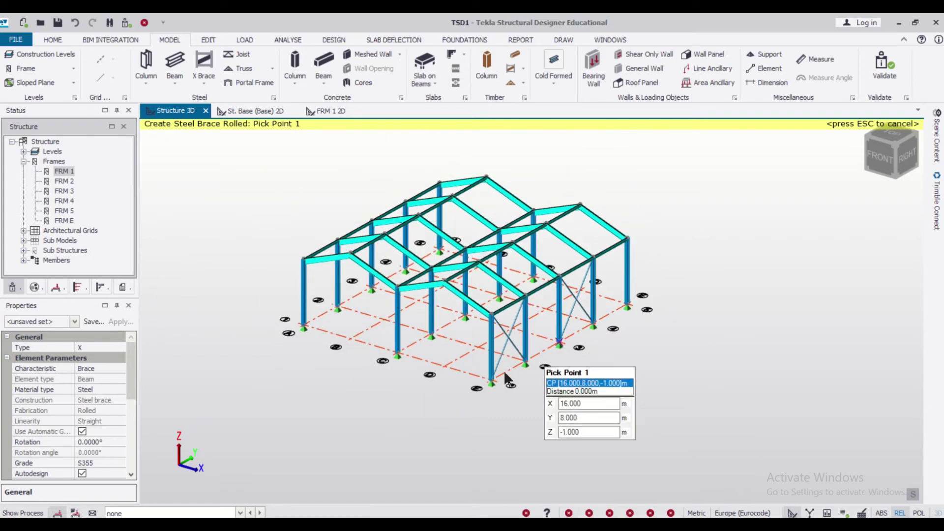
scroll(482, 379, up, 2)
scroll(489, 373, up, 2)
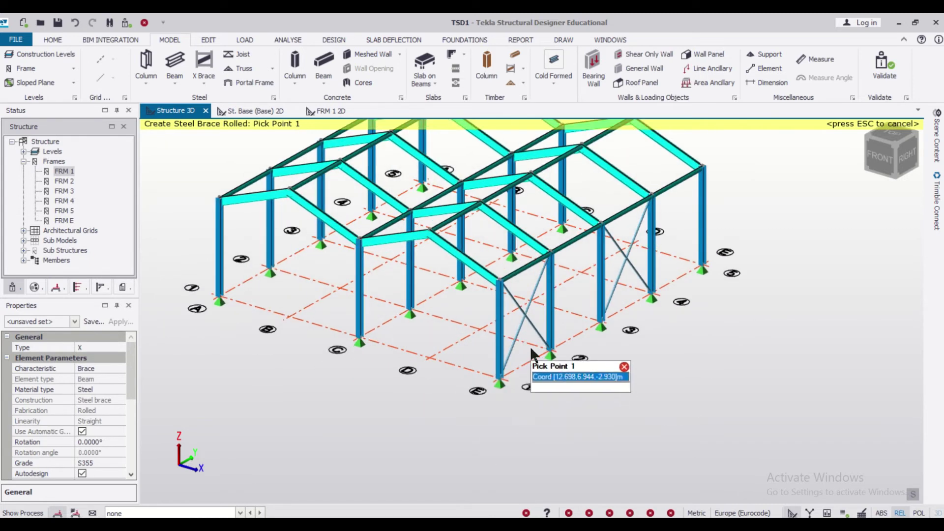
key(Escape)
- Select both X-brace pairs
click(533, 324)
mouse_move(611, 296)
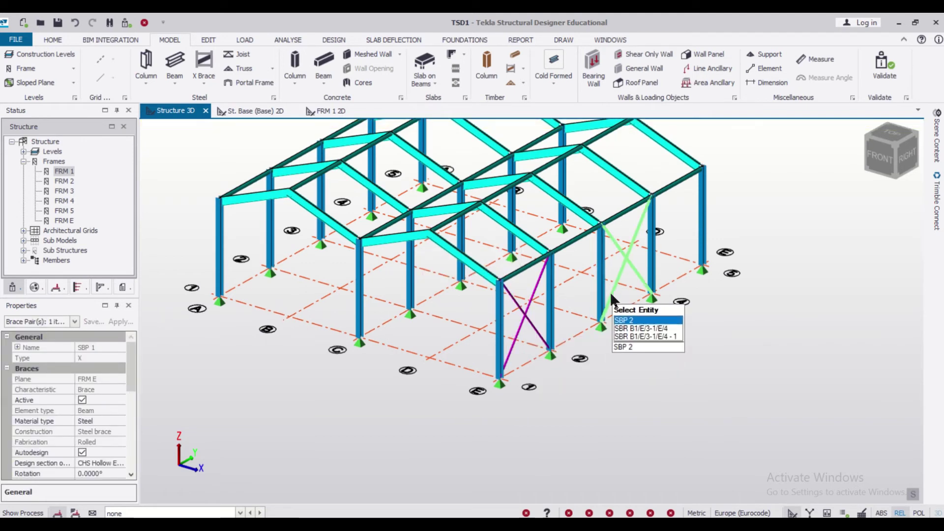
click(610, 292)
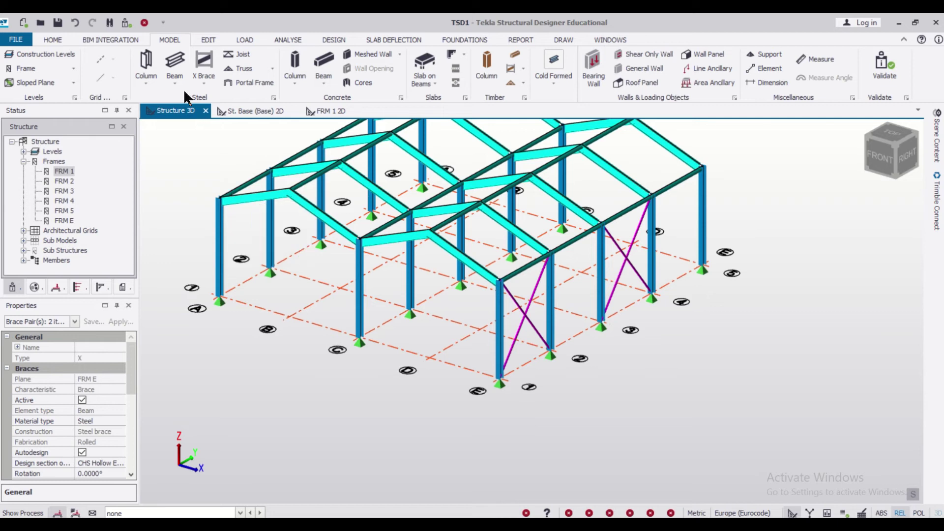
- Copy the two X-brace pairs from a column base onto frame lines A and C, then orbit to check
click(208, 39)
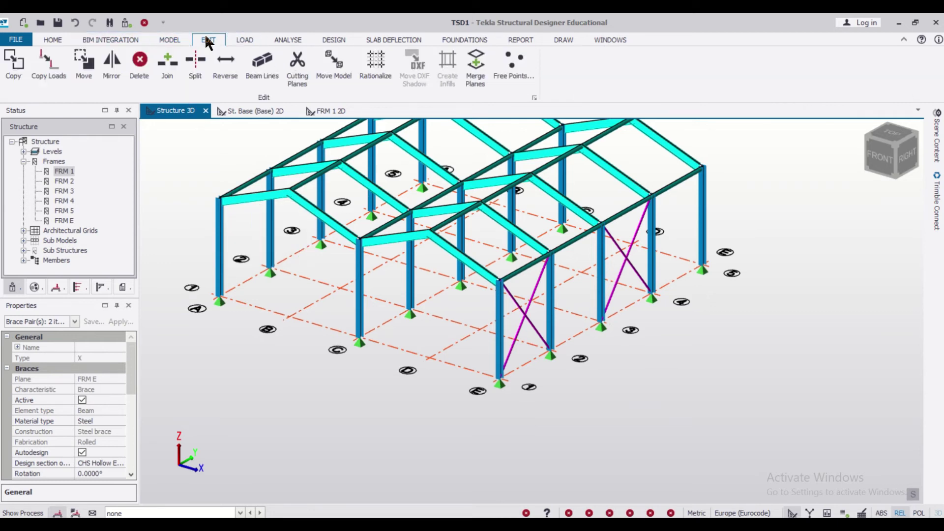
click(22, 63)
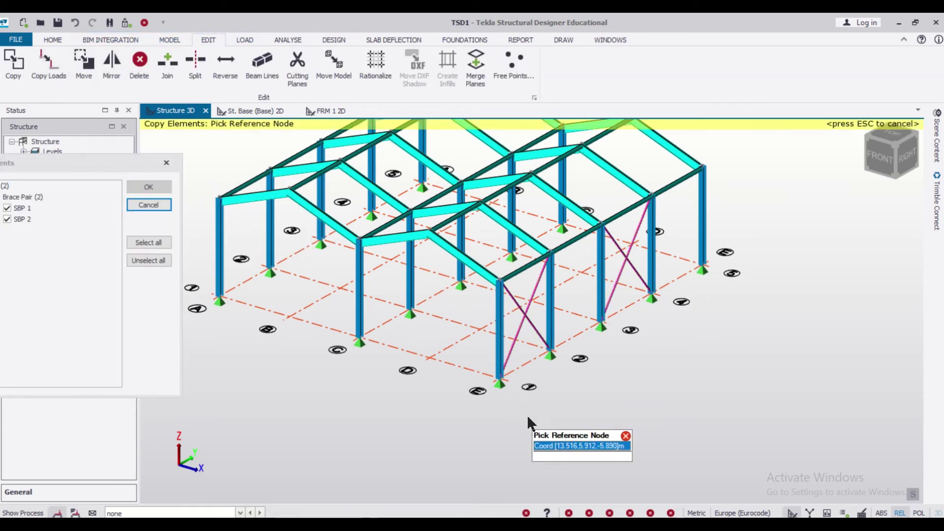
click(500, 379)
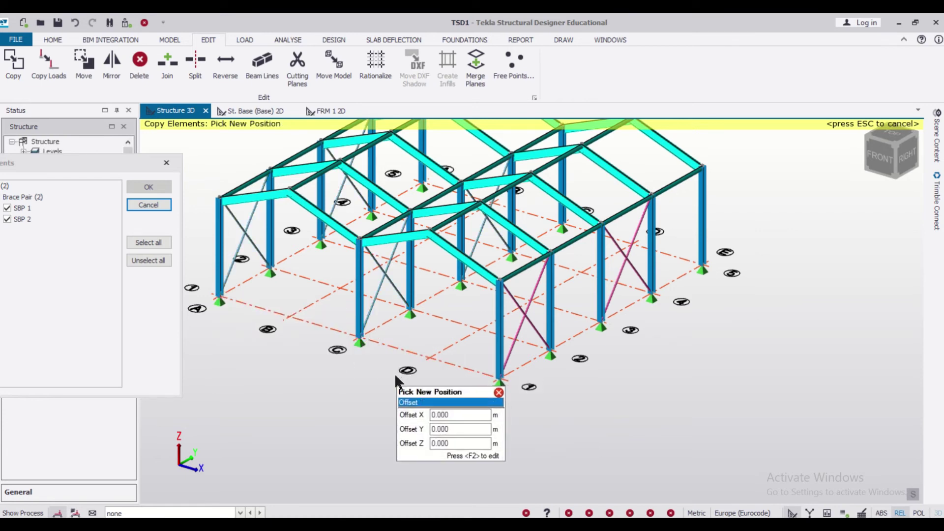
scroll(394, 373, down, 3)
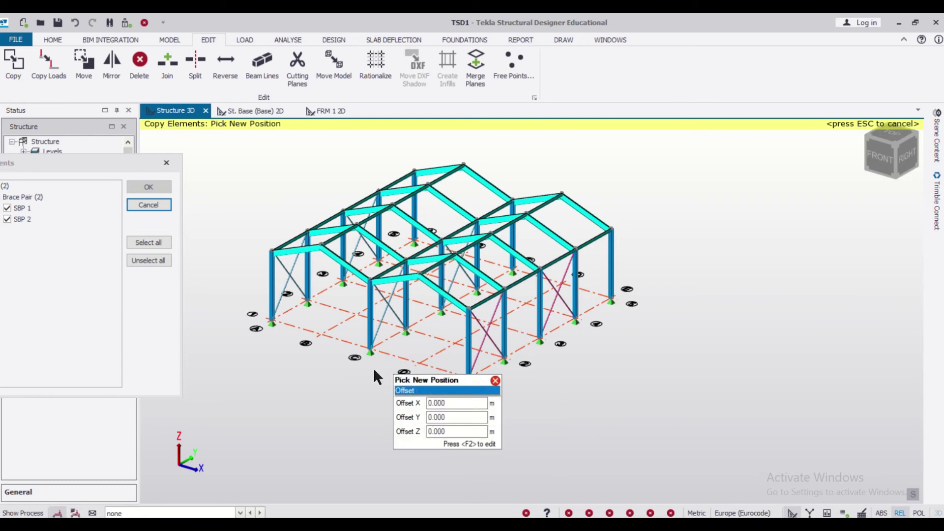
click(167, 162)
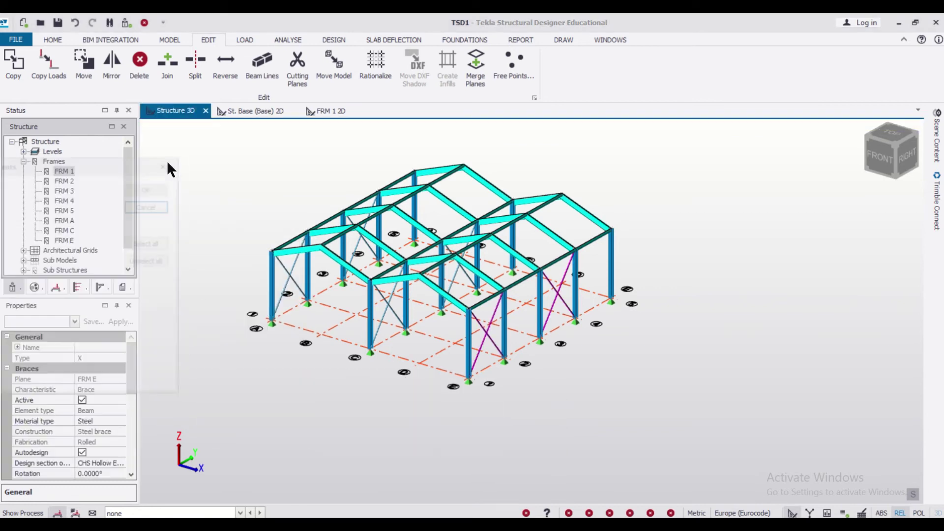
mouse_move(661, 327)
middle_down()
mouse_move(485, 324)
mouse_move(651, 314)
middle_up()
middle_drag(705, 293, 254, 132)
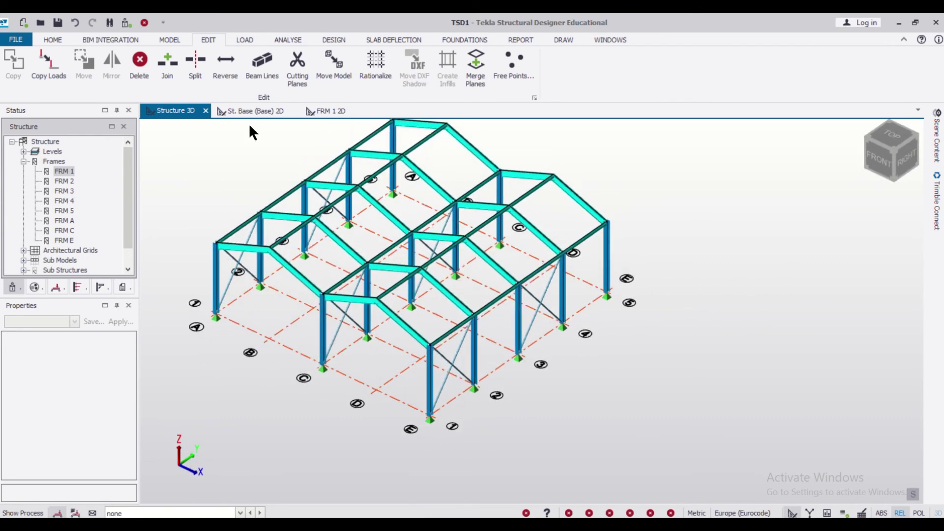
click(173, 39)
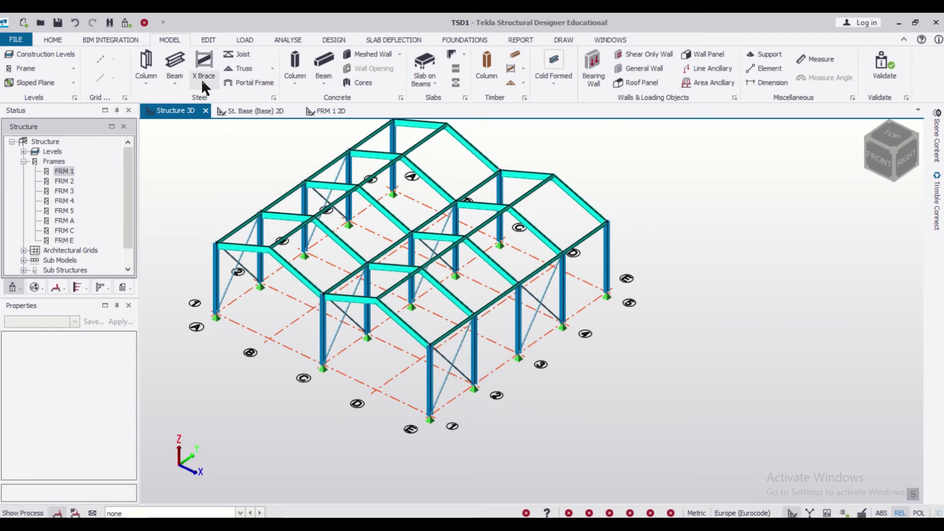
- Place crossed X-braces in the first roof bay of the D–E slope
click(206, 62)
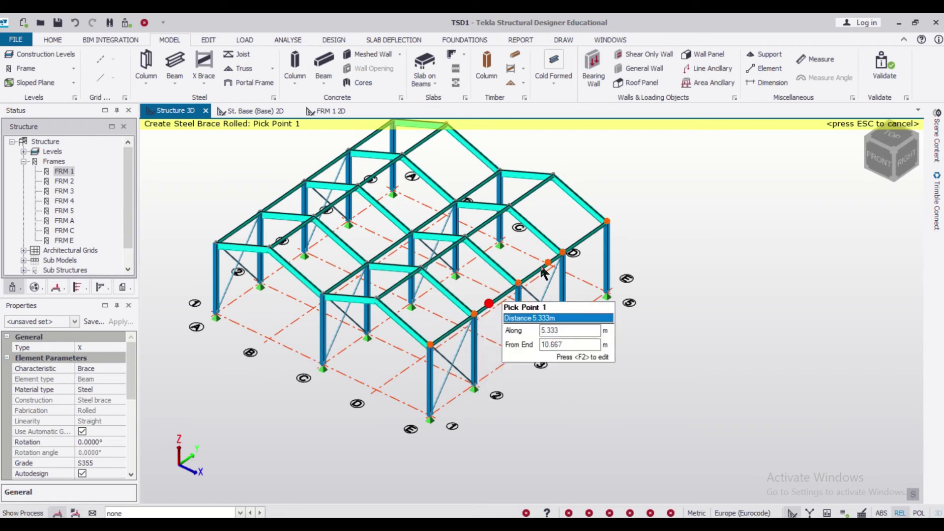
click(586, 348)
click(467, 240)
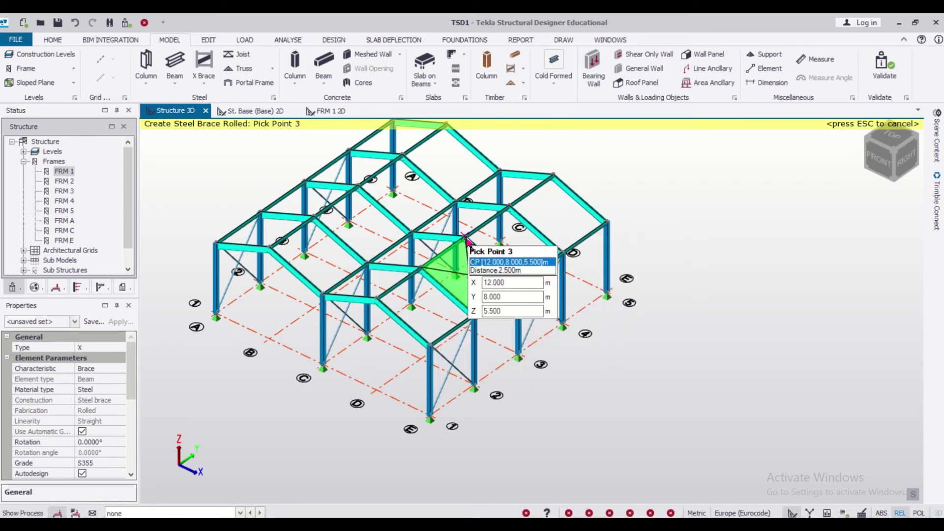
click(466, 240)
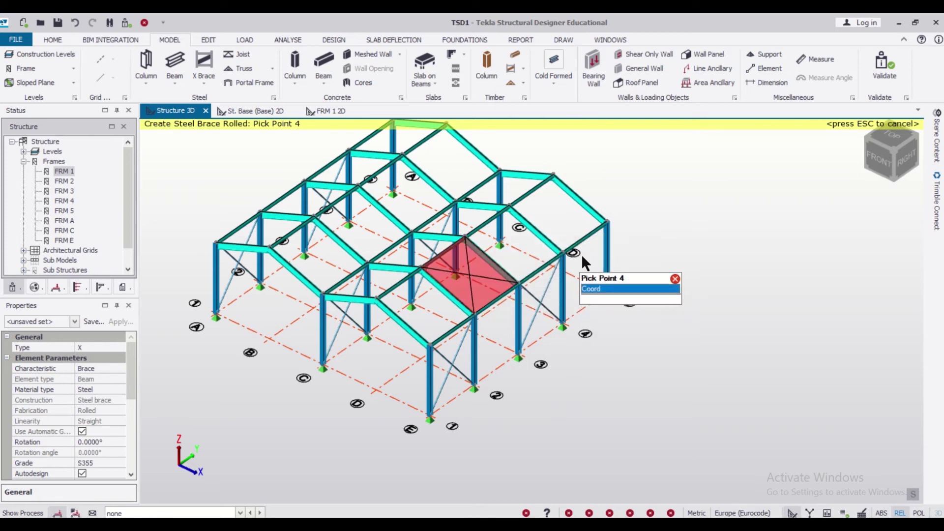
click(467, 240)
click(465, 236)
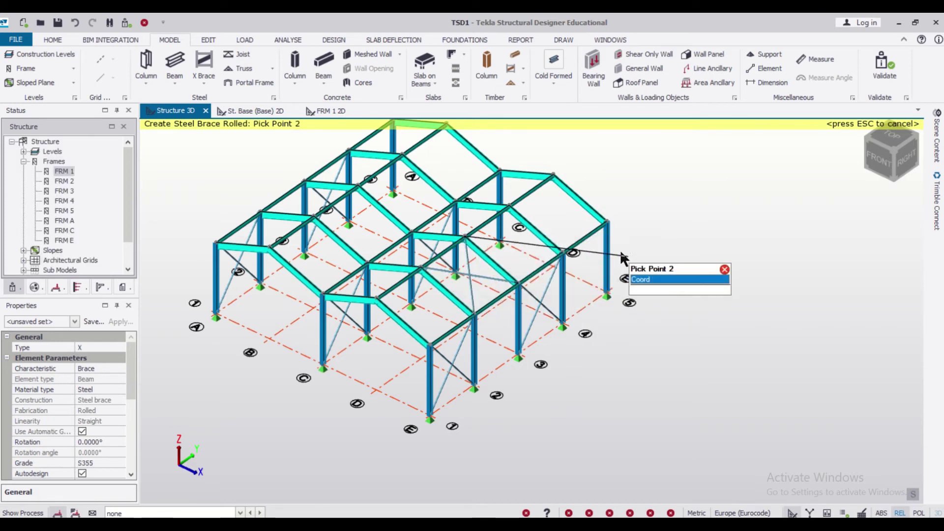
key(Escape)
- Brace the end roof bay from column top (16,16,4) to ridge point (12,16,5.5)
click(606, 223)
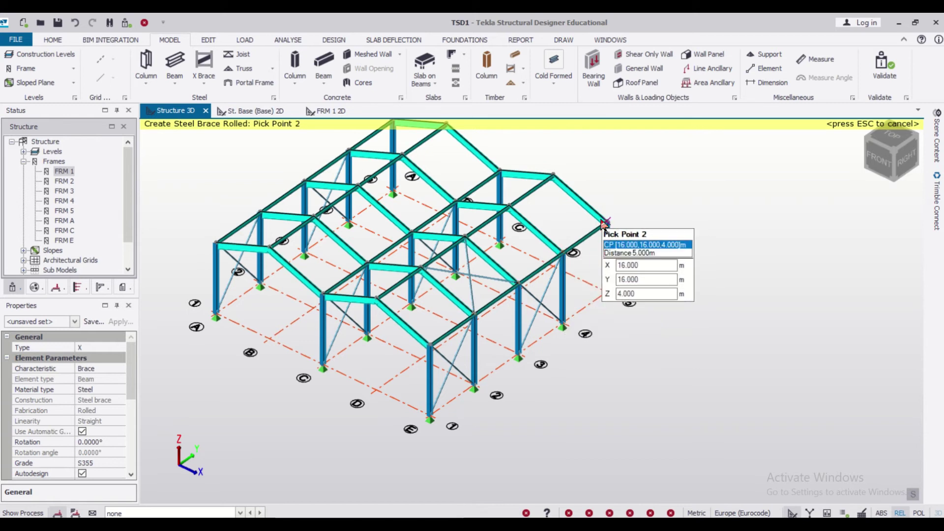
click(606, 222)
click(552, 176)
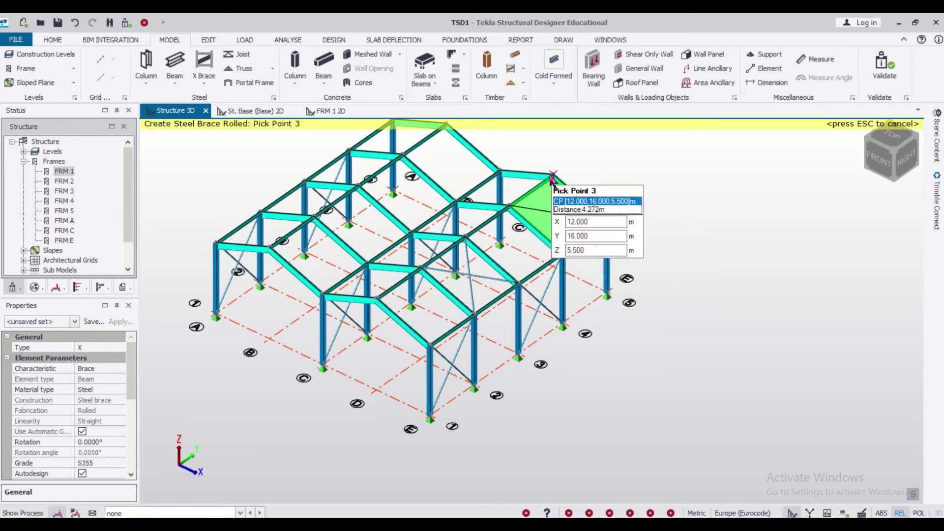
click(552, 176)
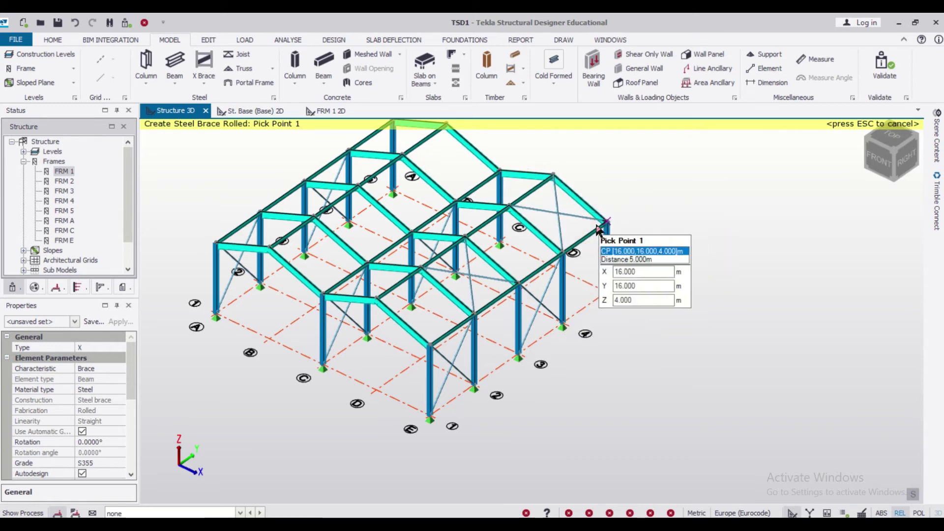
middle_drag(607, 347, 733, 348)
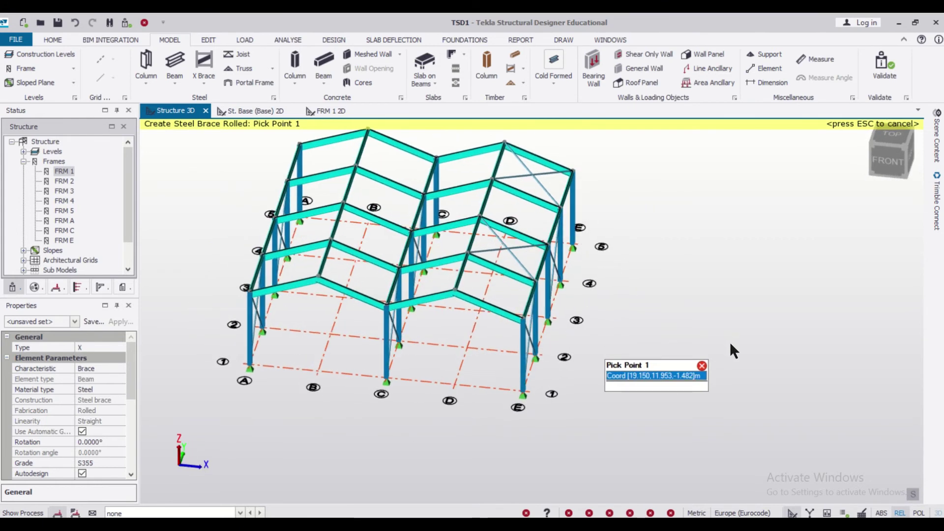
- Add X-braces across roof bays starting at node (8,12,4), including bay B–C from (8,8,4)
click(491, 207)
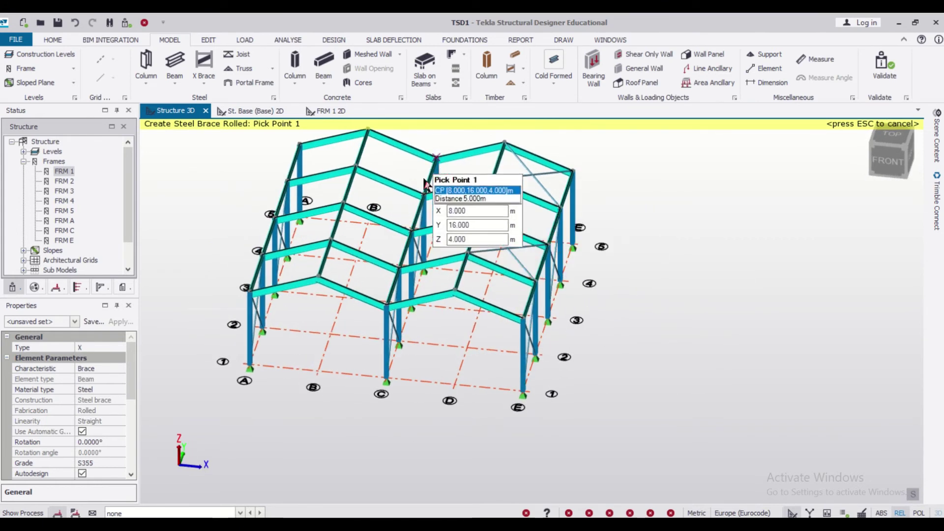
click(424, 195)
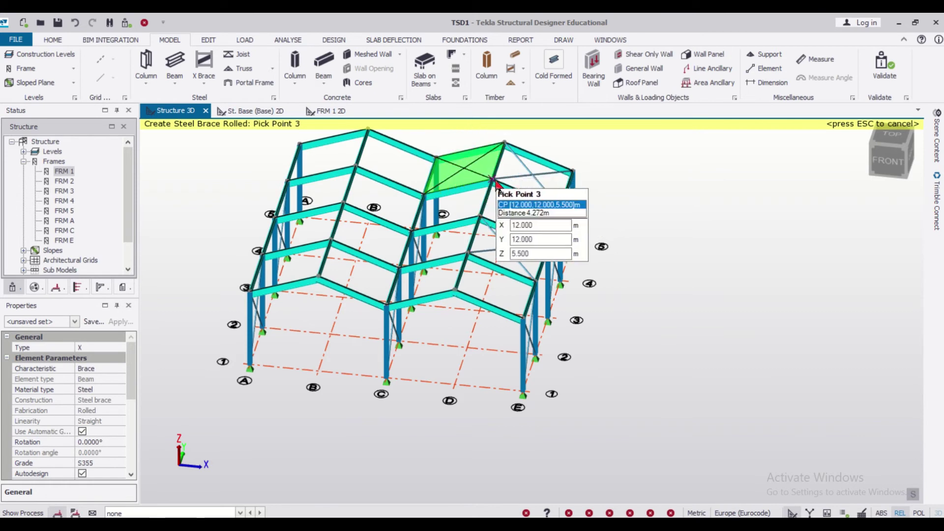
click(496, 182)
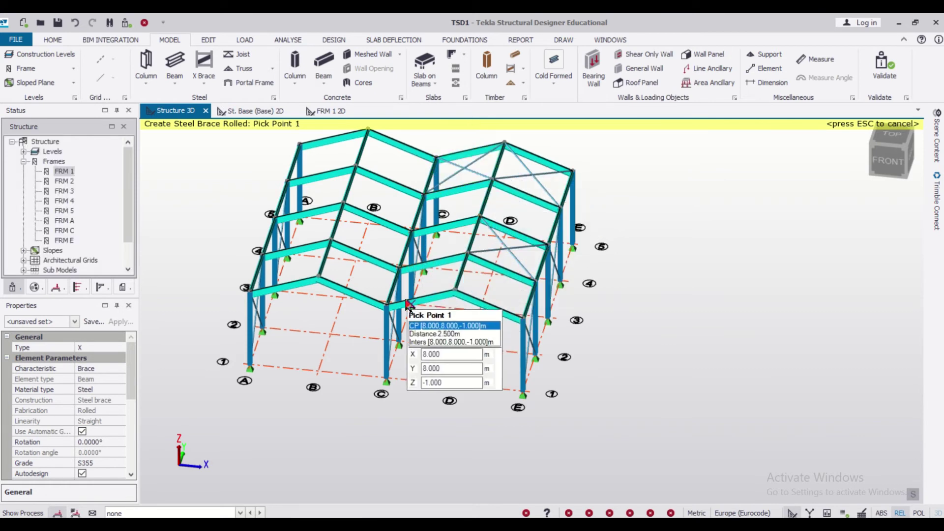
click(400, 268)
click(412, 228)
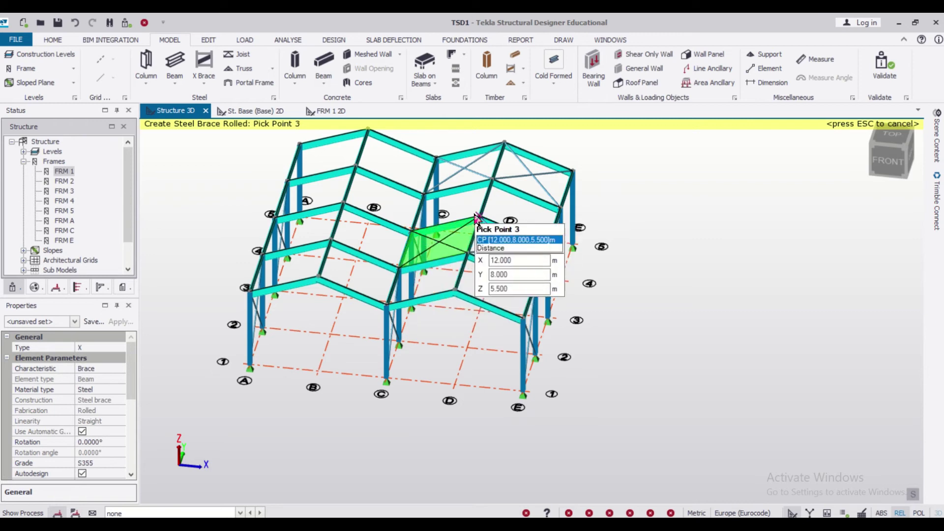
click(477, 217)
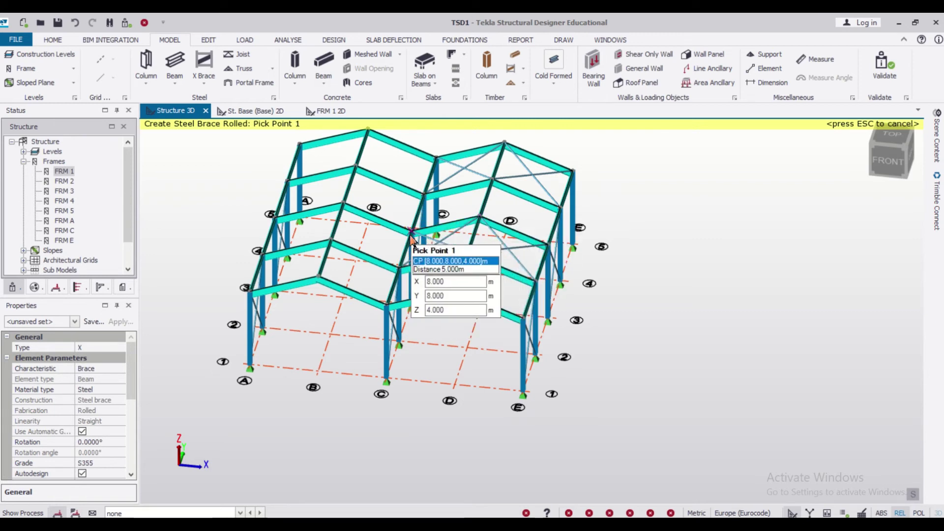
click(401, 268)
click(412, 228)
click(344, 206)
- Brace the end roof bays up to apex (4,16,5.5) and from node (0,12,4), then orbit to check
click(426, 186)
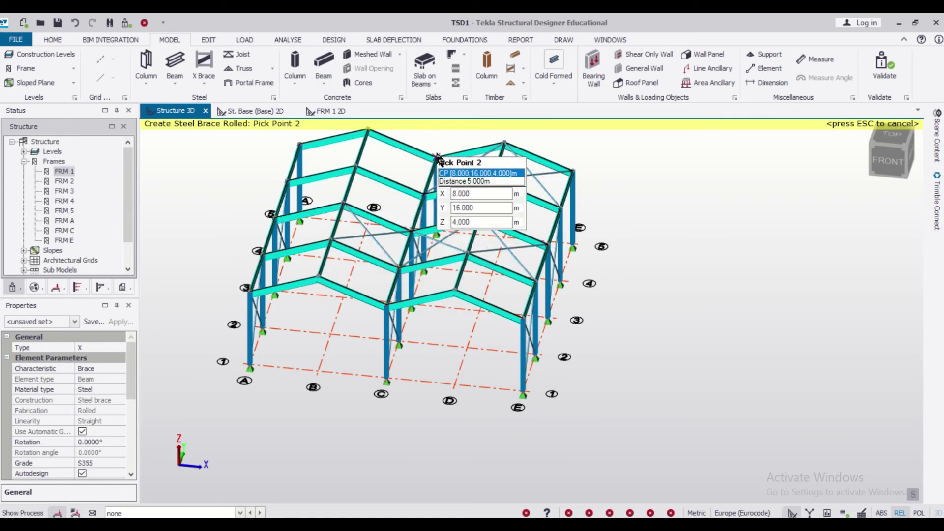
click(436, 156)
click(374, 134)
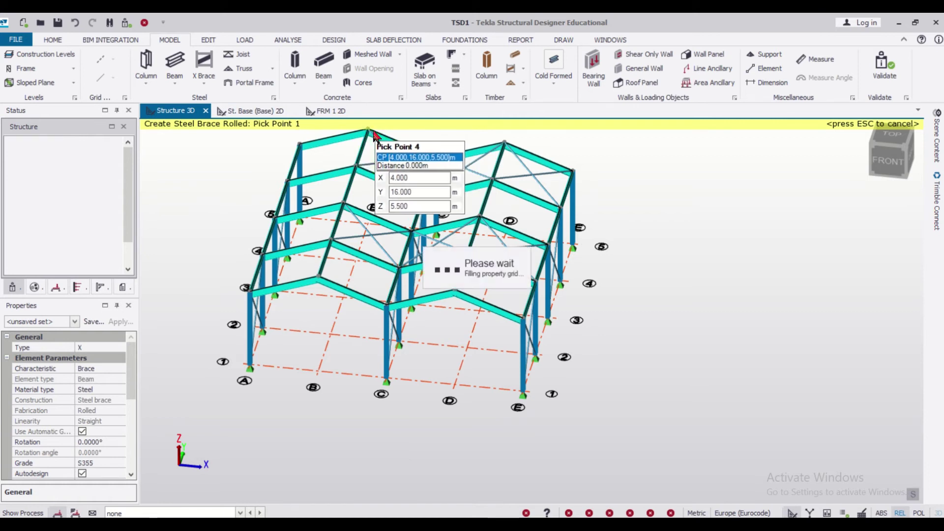
click(299, 145)
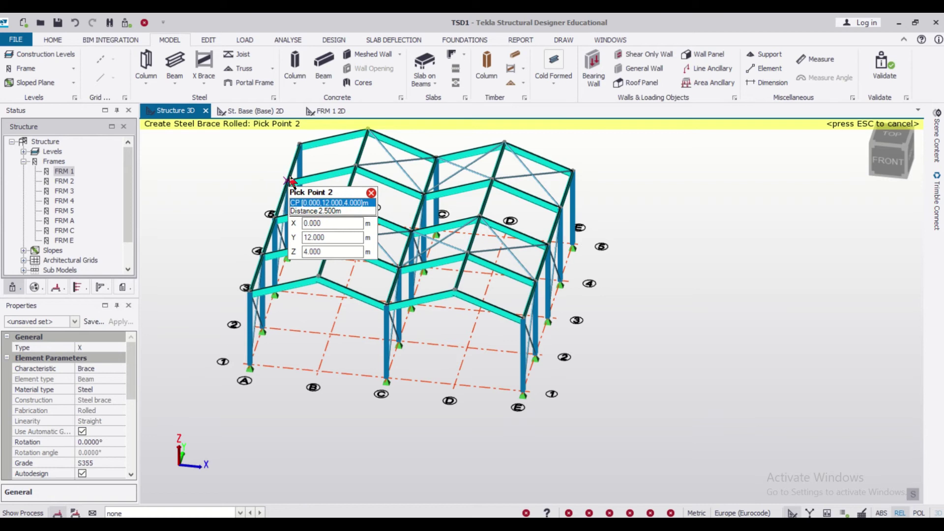
click(338, 180)
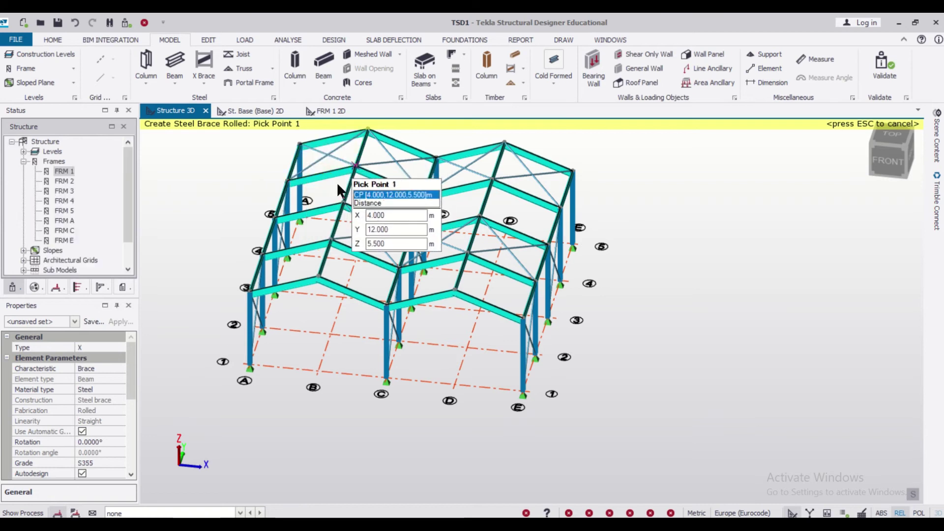
click(274, 259)
click(296, 216)
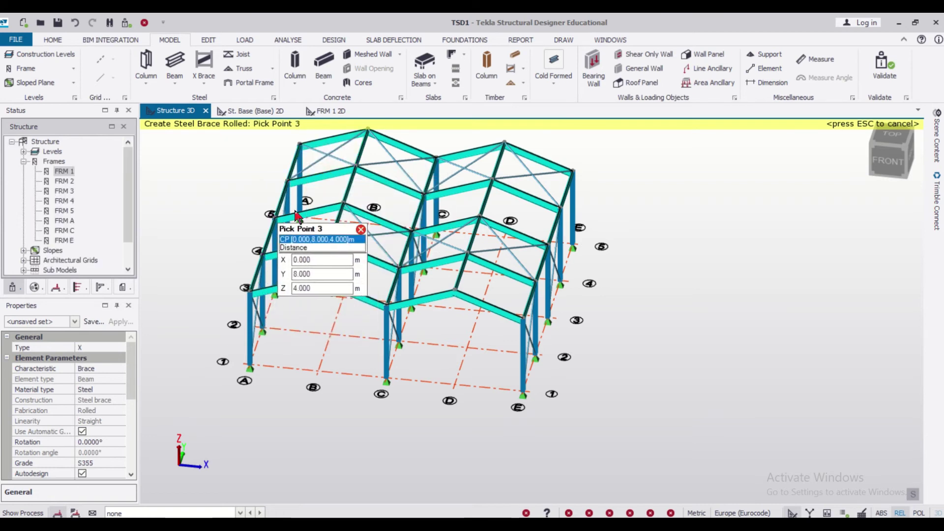
click(344, 204)
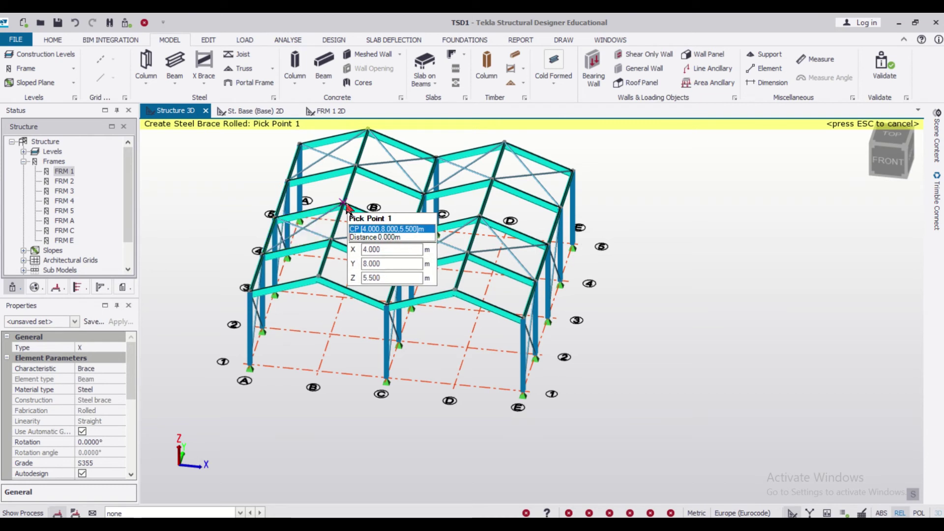
middle_drag(646, 344, 507, 331)
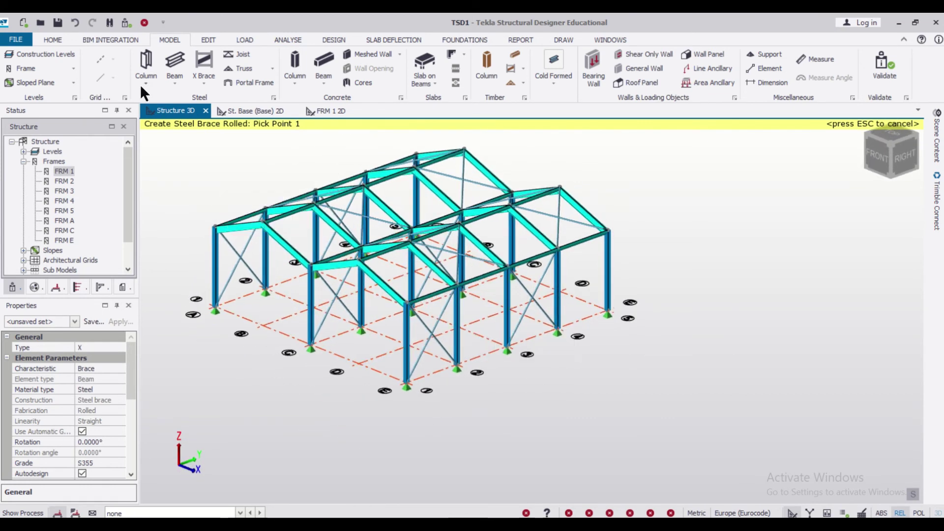
click(123, 24)
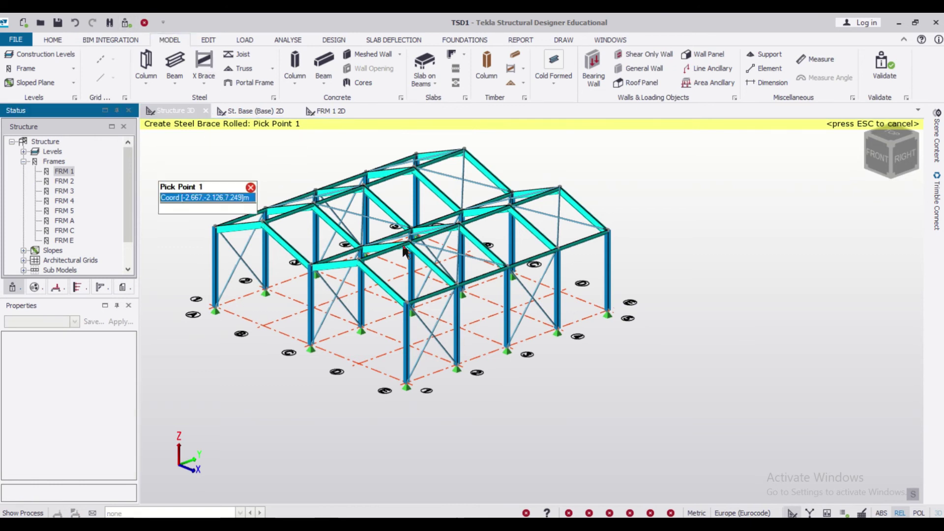
middle_drag(582, 322, 534, 453)
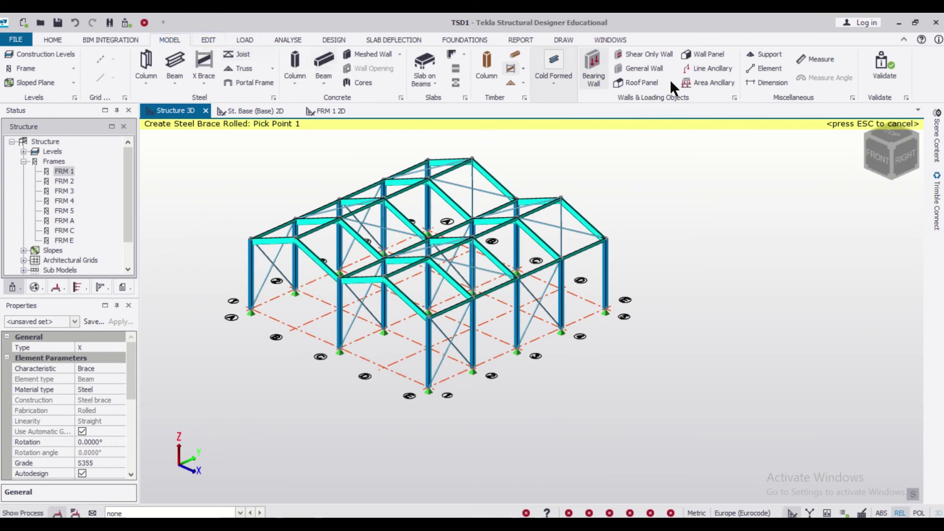
- Create the first roof panel from two eave corners up to the ridge node
click(637, 83)
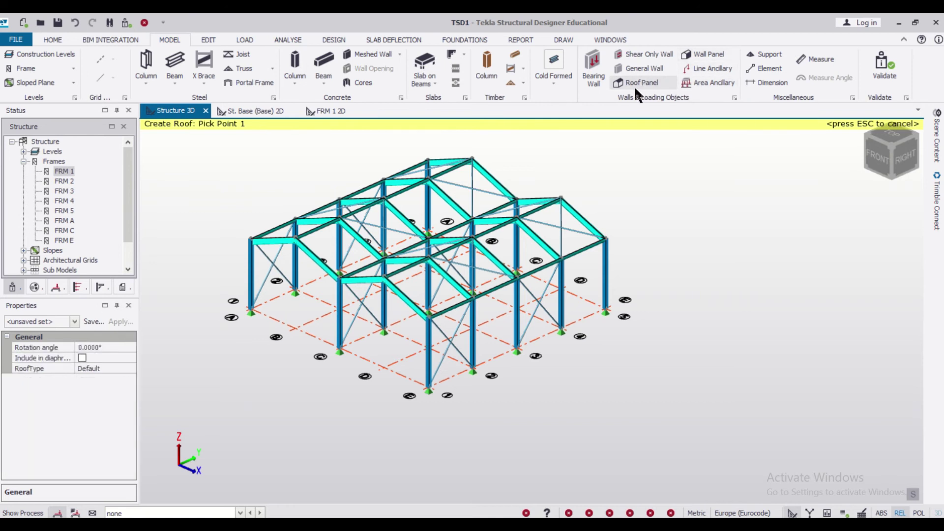
scroll(430, 323, up, 3)
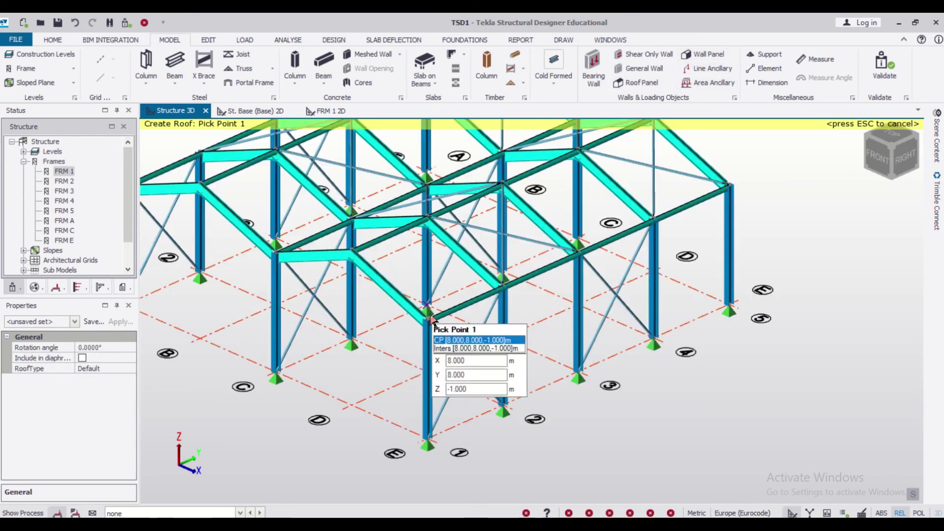
click(428, 321)
click(672, 177)
middle_drag(672, 170, 657, 250)
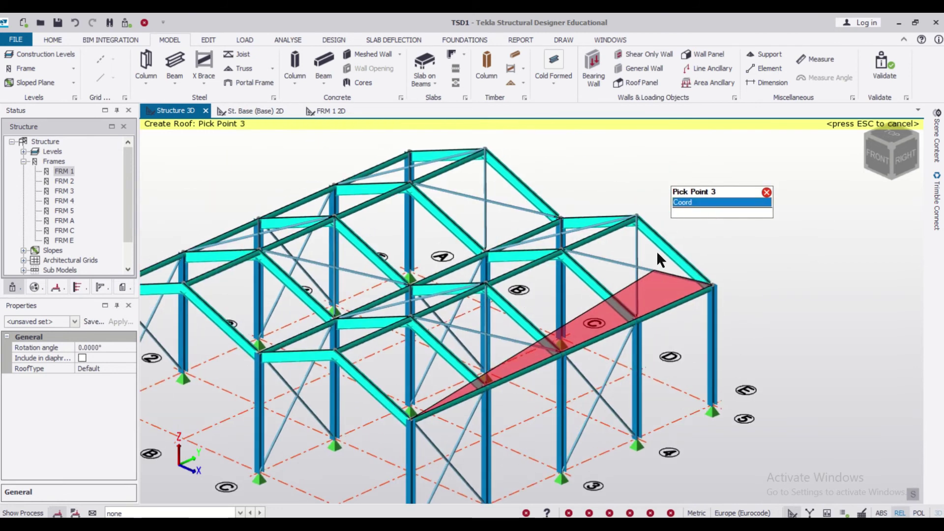
click(637, 217)
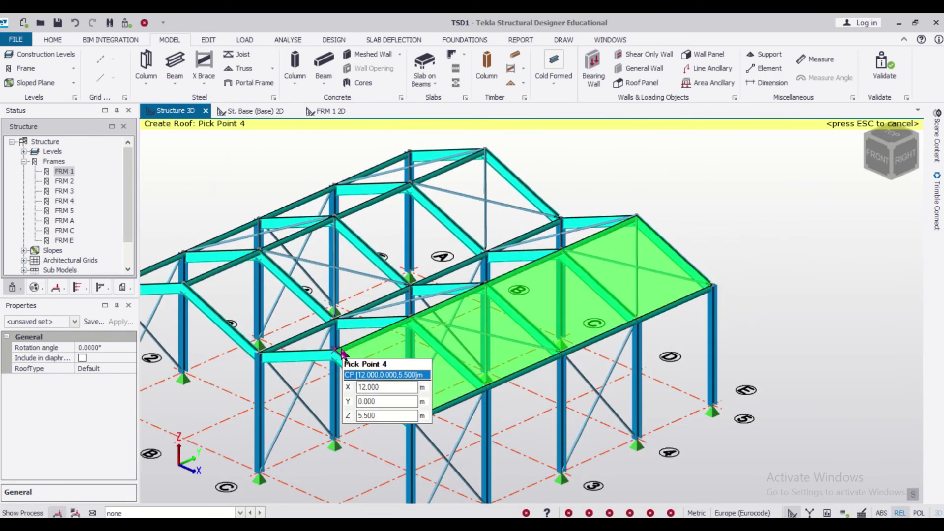
click(341, 352)
- Add two more roof panels between the eaves and the ridge
click(333, 352)
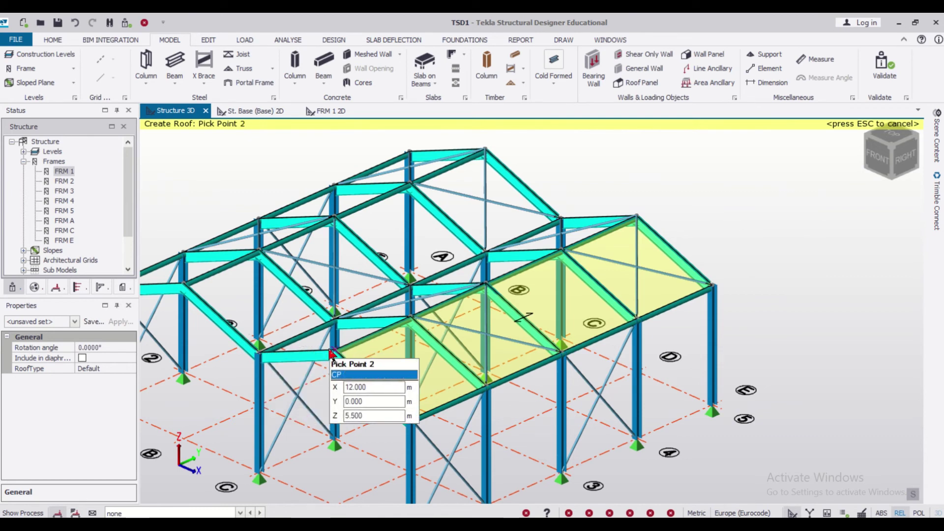
click(411, 318)
click(637, 218)
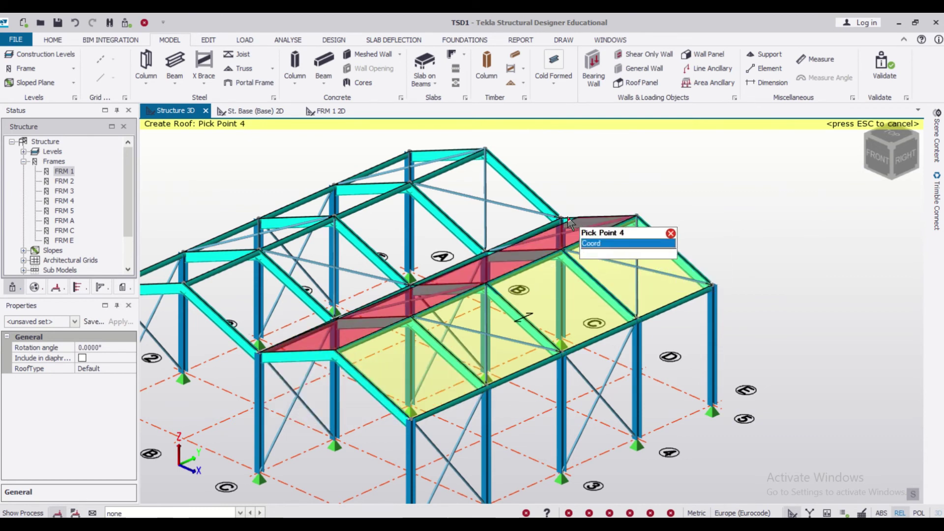
click(562, 218)
click(261, 355)
click(562, 220)
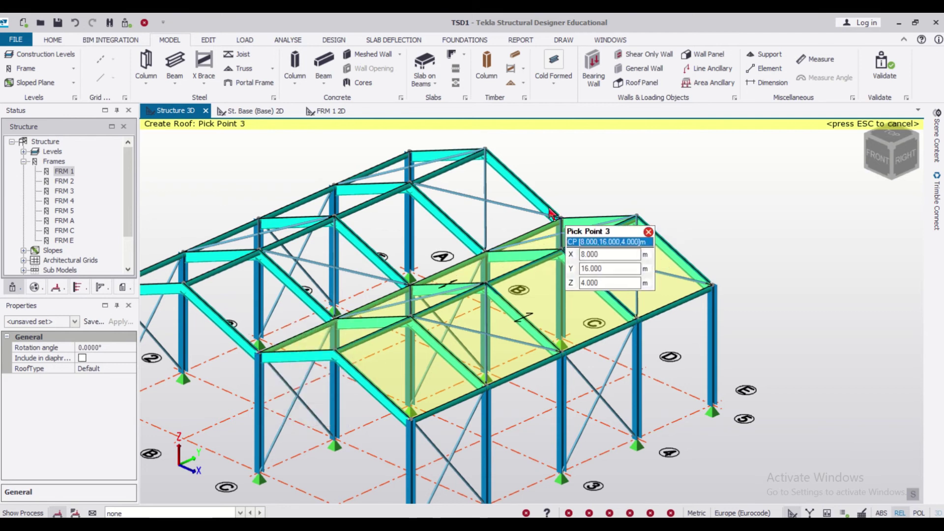
click(485, 152)
click(184, 285)
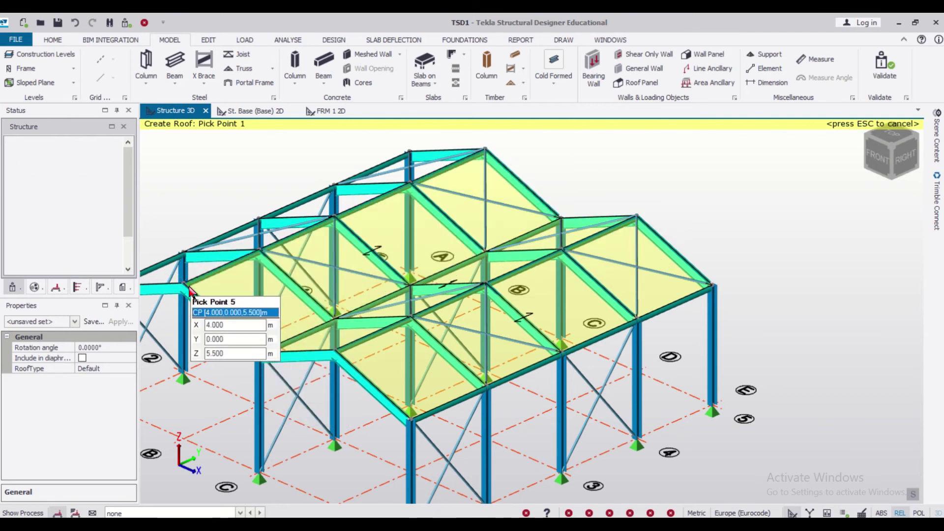
- Create the left roof panel from its eave corner, ridge node and two further corners
scroll(198, 359, down, 2)
middle_drag(198, 357, 202, 365)
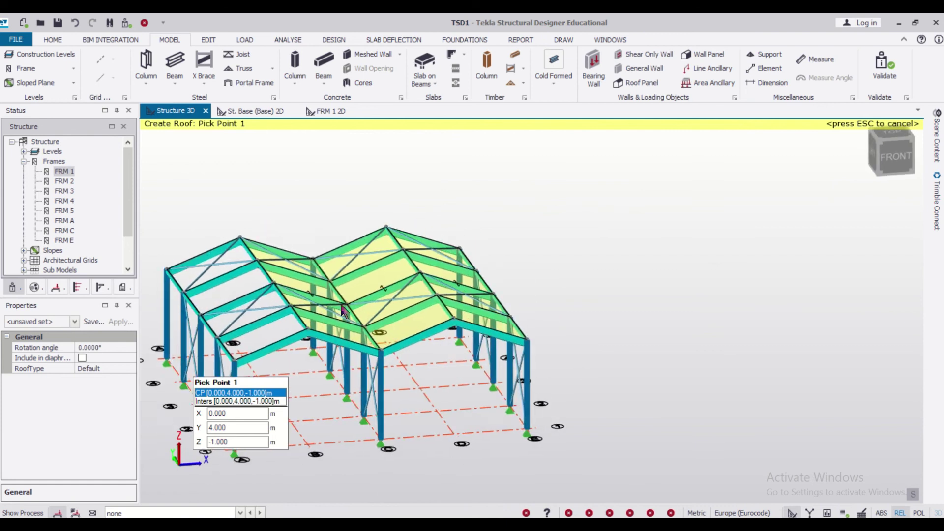
click(167, 270)
click(240, 237)
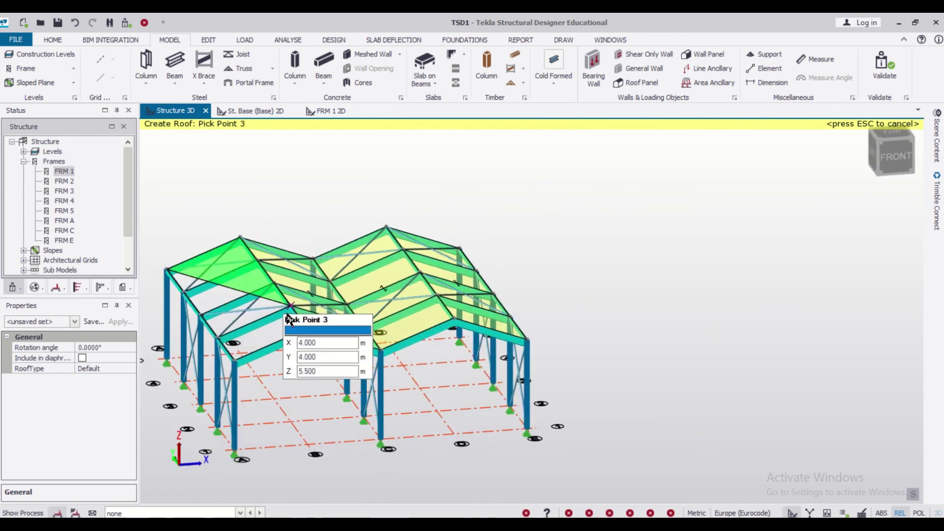
click(306, 333)
click(234, 361)
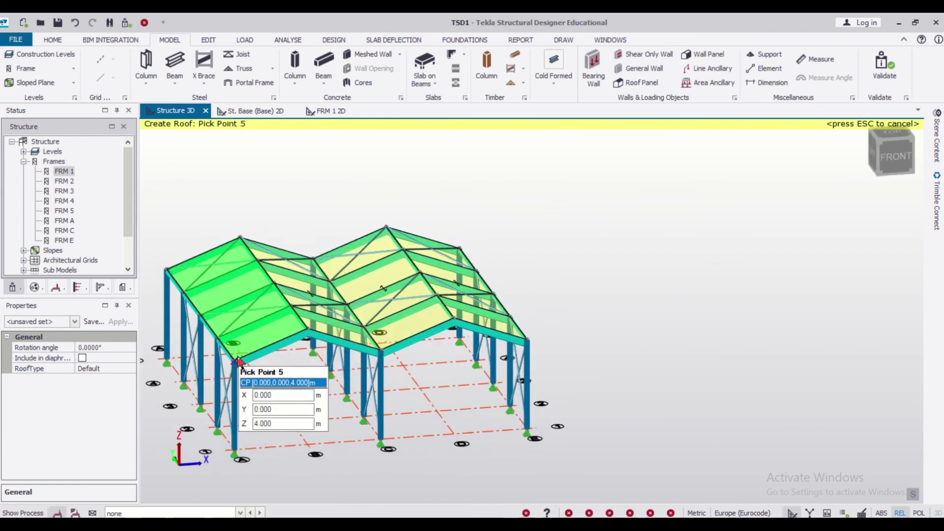
click(168, 270)
middle_drag(459, 350, 575, 353)
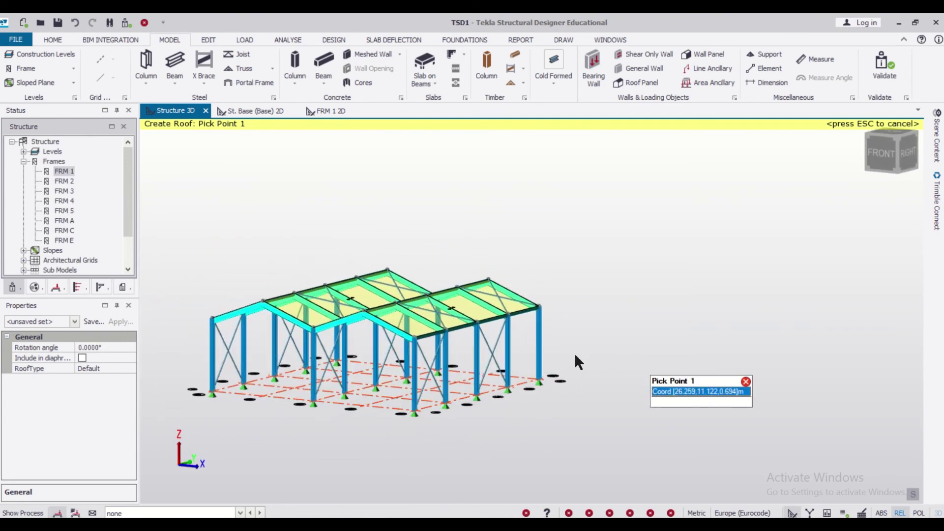
- Orbit to inspect the roof and cancel the remaining roof creation command
click(125, 25)
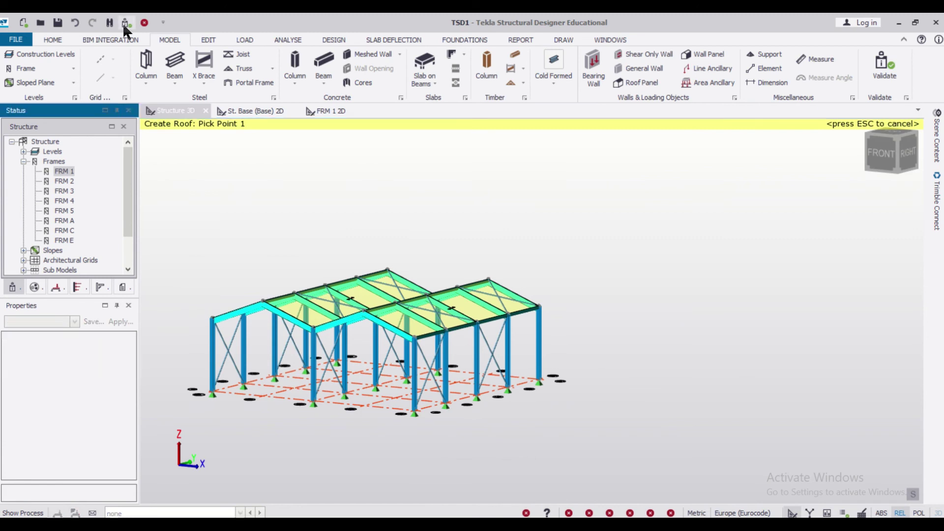
scroll(585, 342, up, 2)
scroll(571, 341, down, 2)
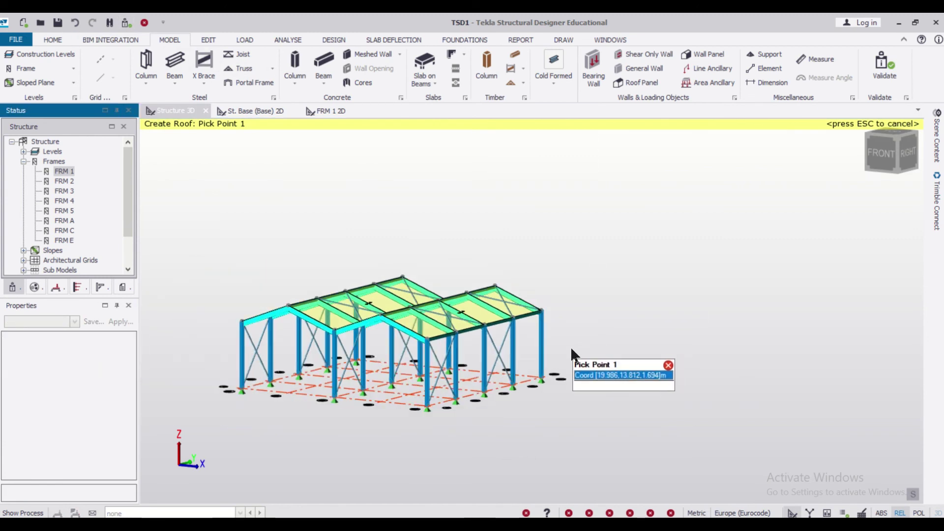
middle_drag(475, 418, 469, 447)
key(Escape)
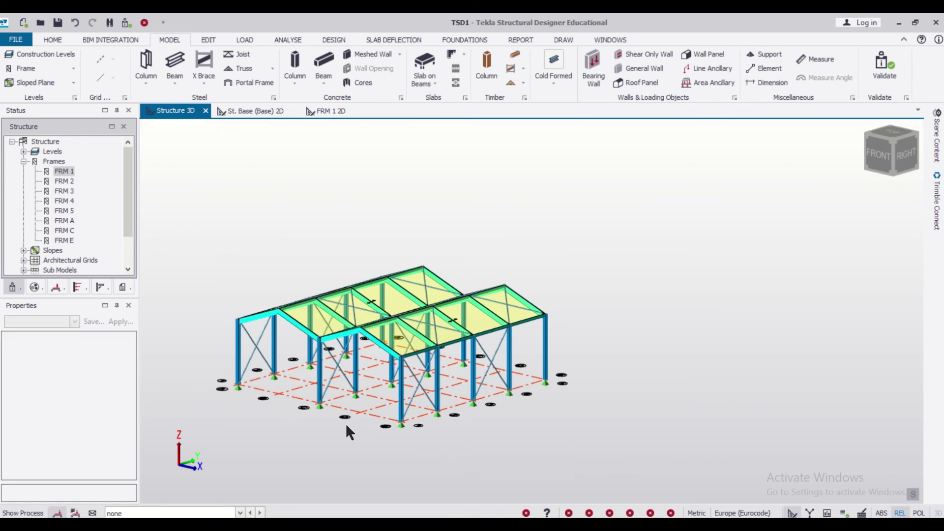
- Set the current loadcase to 3 Dead in the status bar and show the LOAD tools
click(198, 513)
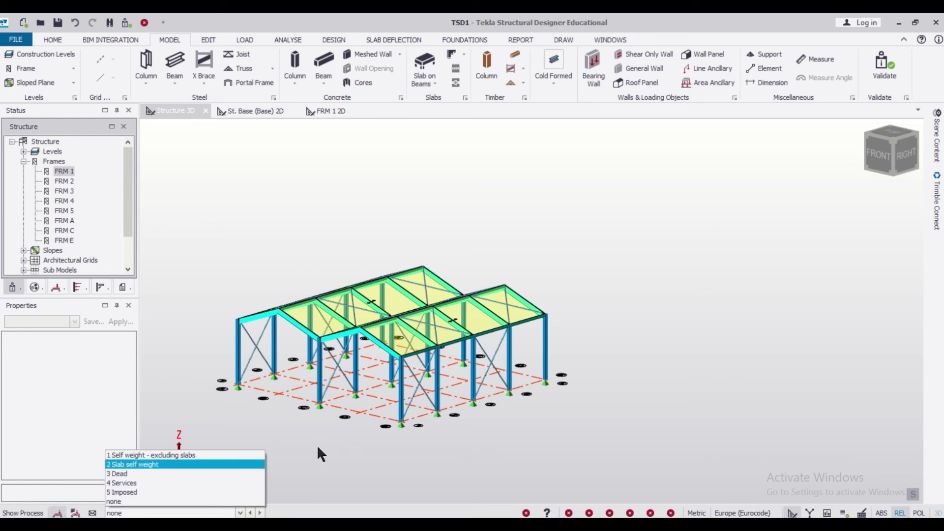
click(159, 473)
scroll(253, 433, up, 2)
middle_drag(252, 432, 288, 442)
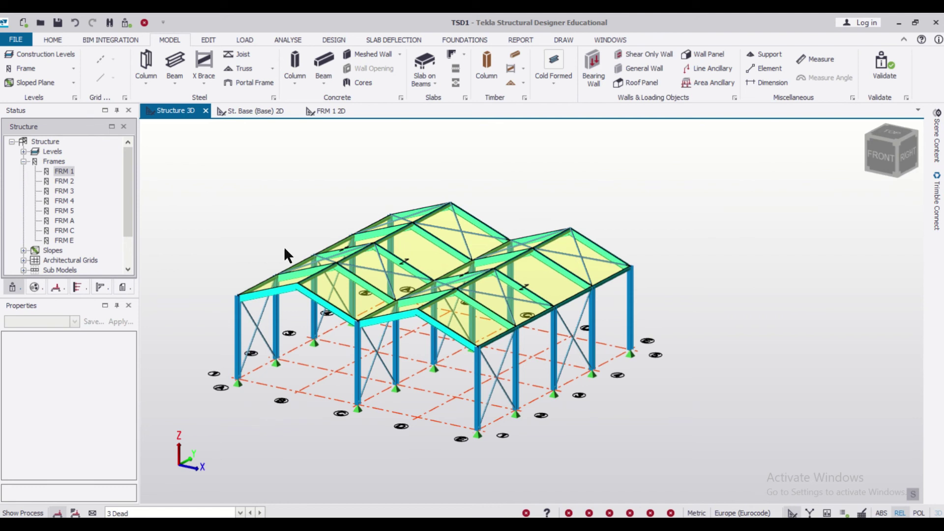
click(249, 39)
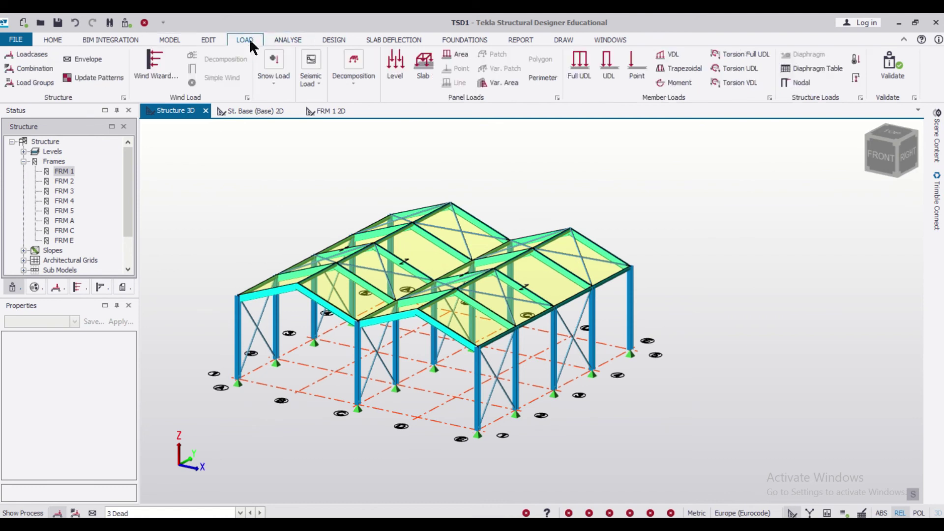
- Apply a 0.45 kN/m² dead area load to roof panels RI 4, RI 3 and RI 2, then make 5 Imposed current
click(459, 54)
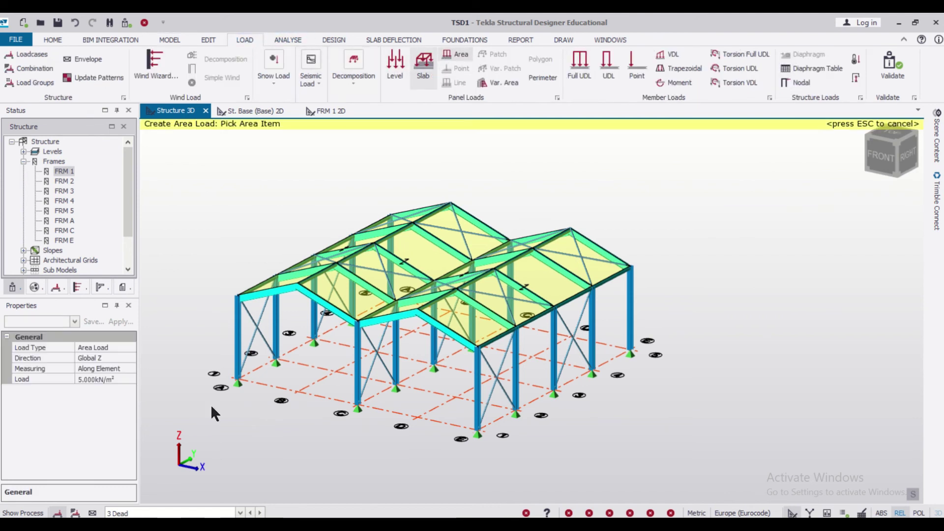
click(126, 376)
drag(126, 376, 29, 380)
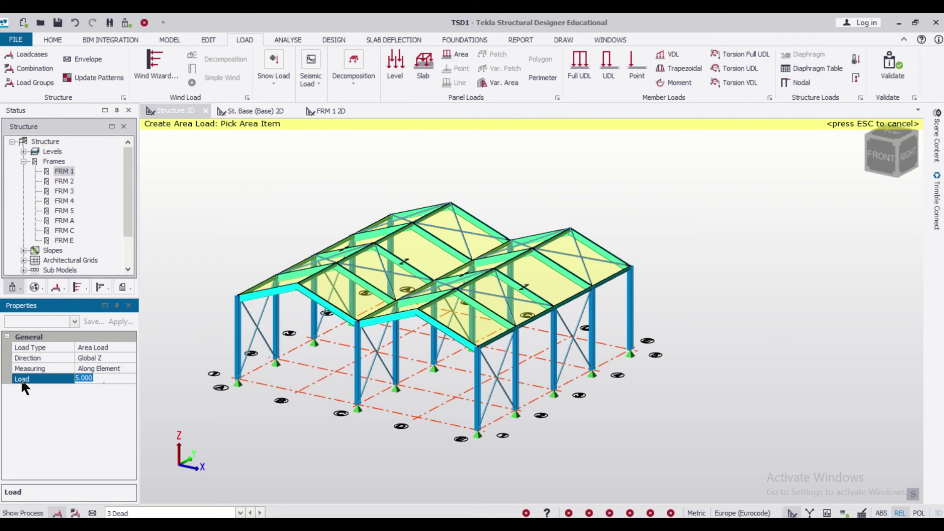
text(0.45)
mouse_move(272, 289)
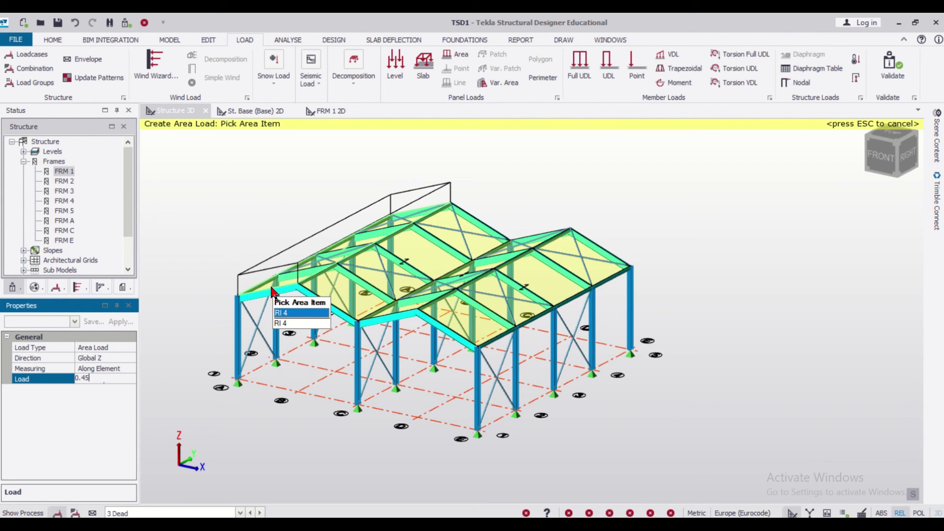
click(273, 291)
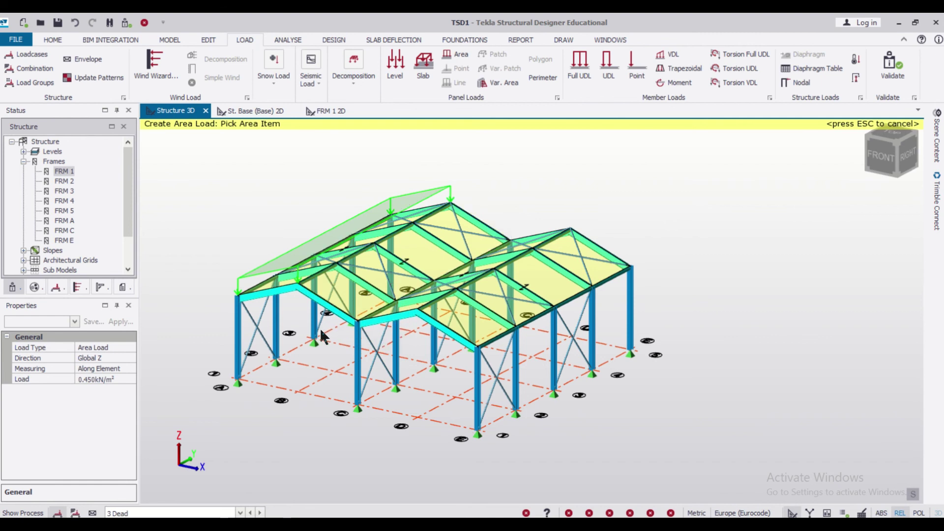
scroll(321, 332, up, 2)
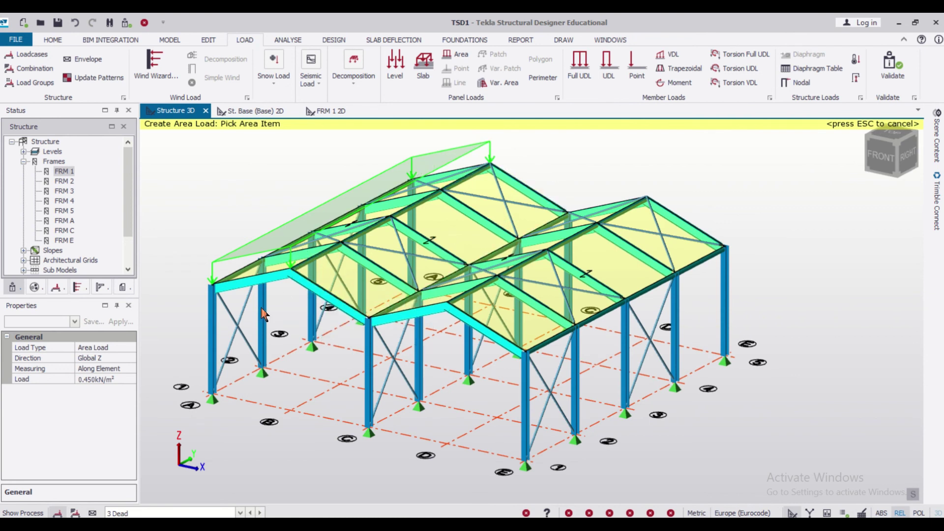
click(360, 295)
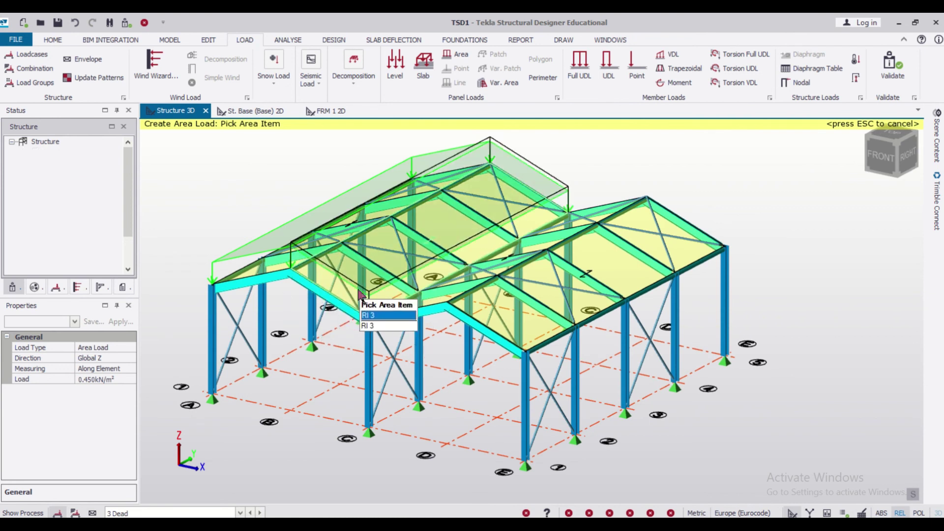
click(433, 310)
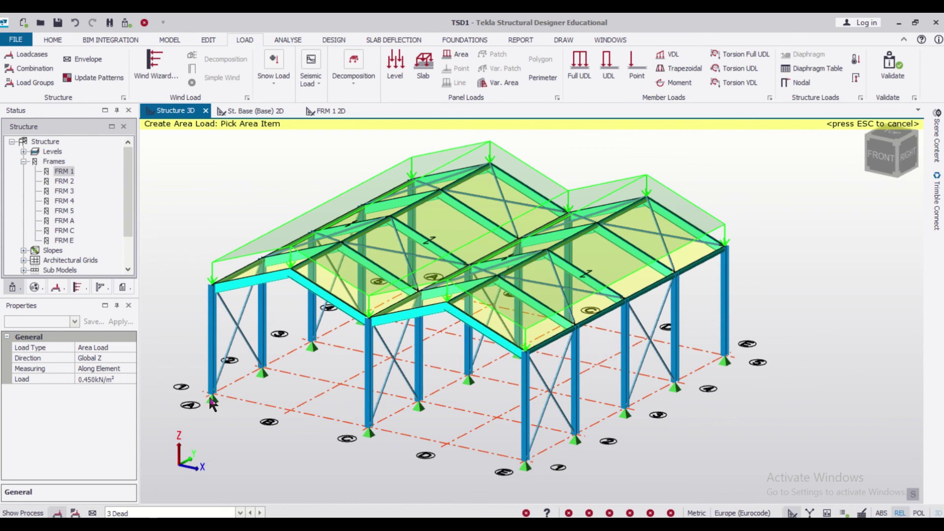
click(186, 515)
click(205, 496)
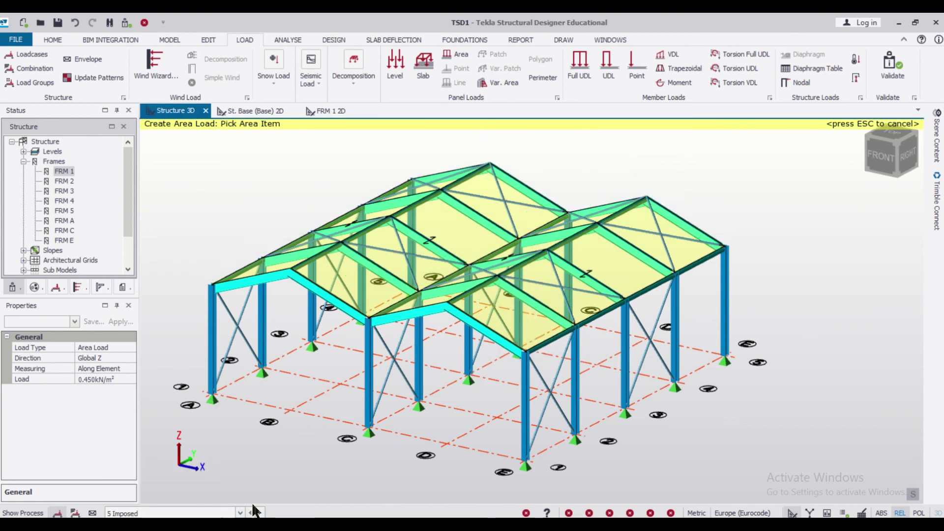
- Change loadcase 5 Imposed to the Roof Imposed type, giving ψ factors 0.000 and φ 1.000
click(39, 55)
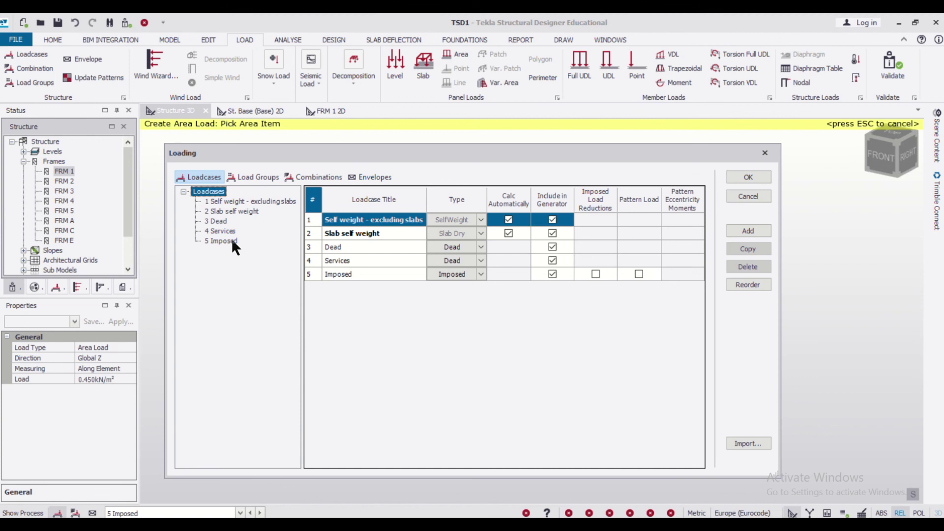
click(232, 241)
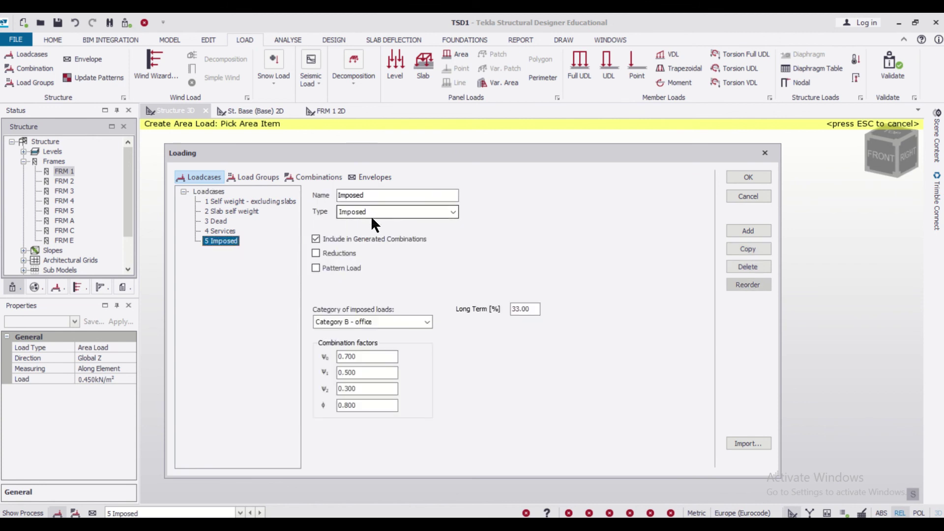
click(394, 212)
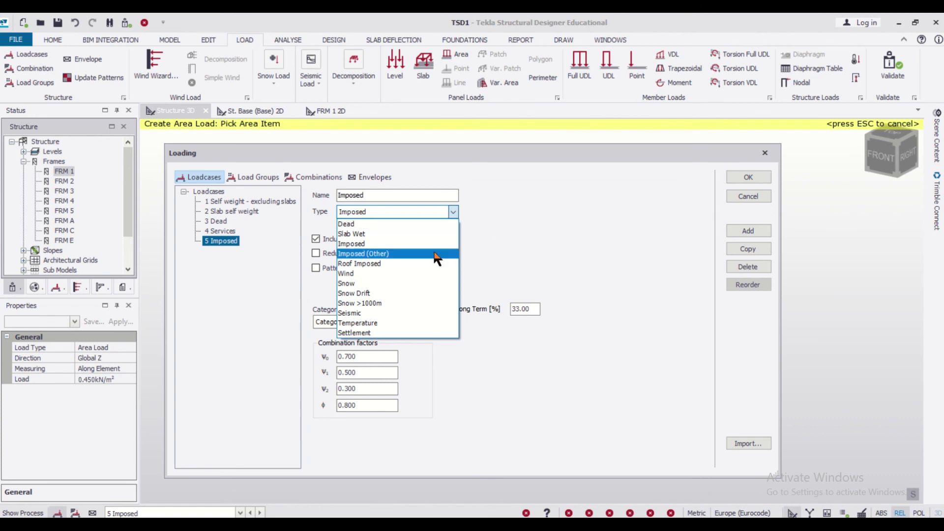
click(421, 264)
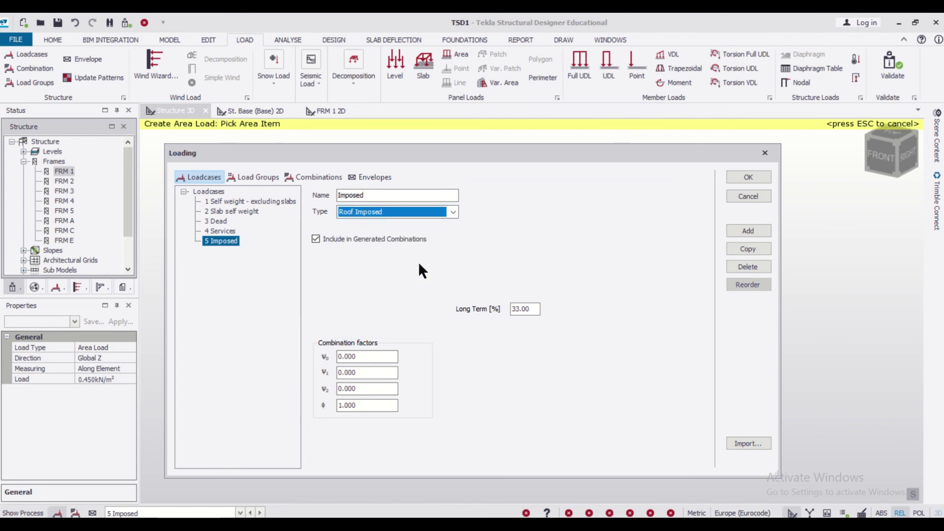
click(761, 174)
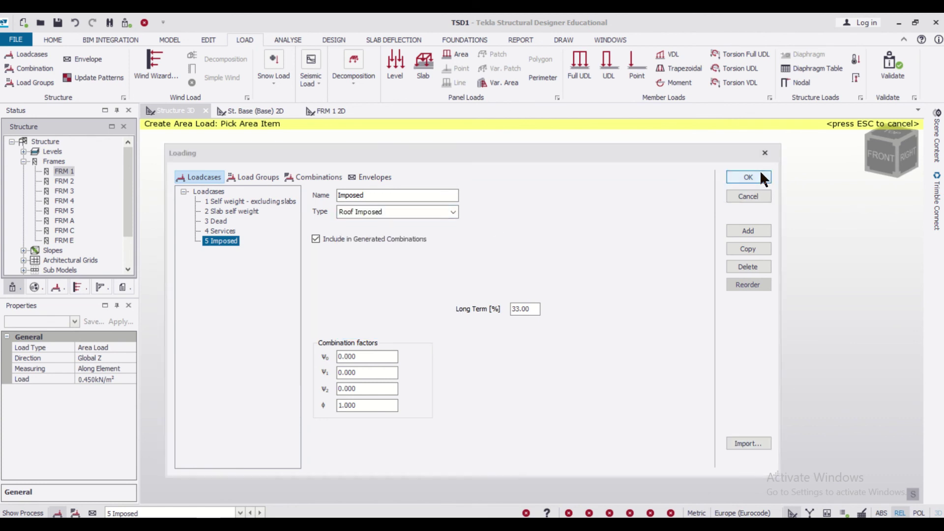
click(157, 517)
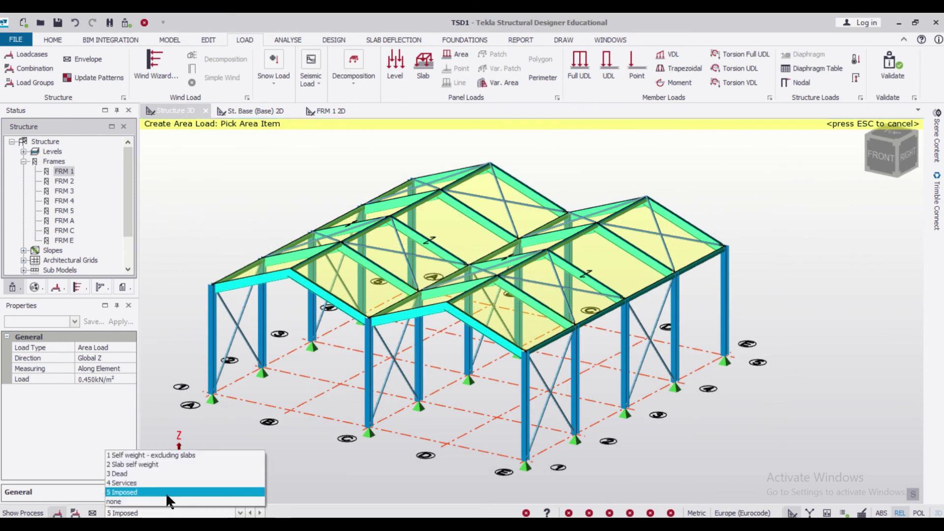
- With 5 Imposed current, set the area load to 0.75 kN/m² measured as Projected
click(166, 493)
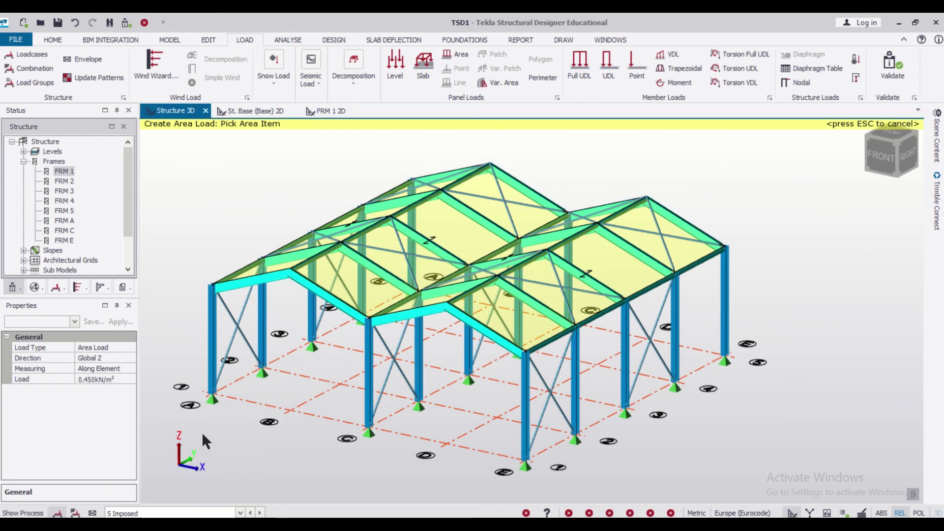
click(121, 378)
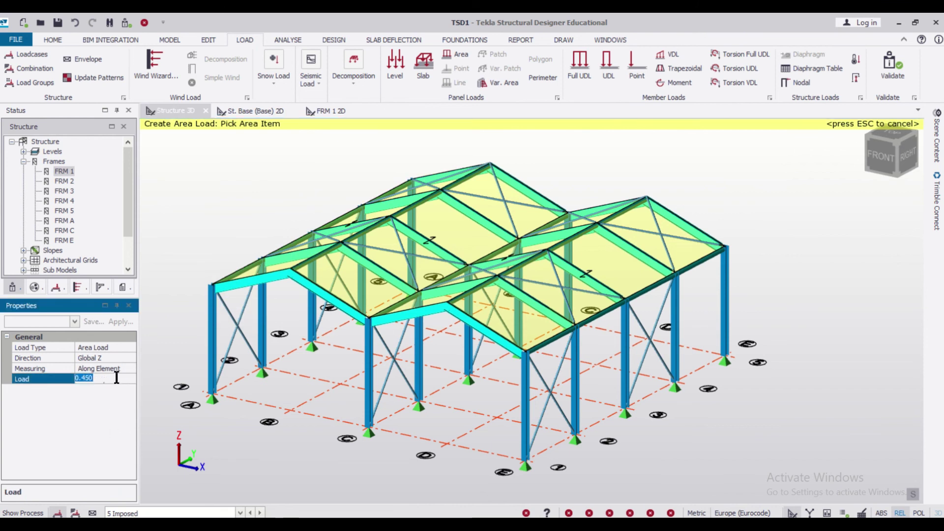
text(0.75)
mouse_move(283, 262)
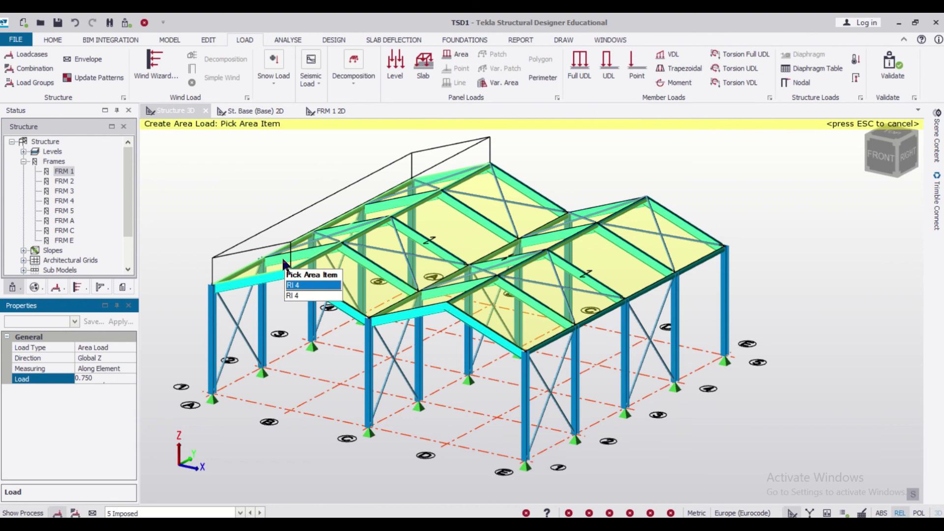
click(122, 367)
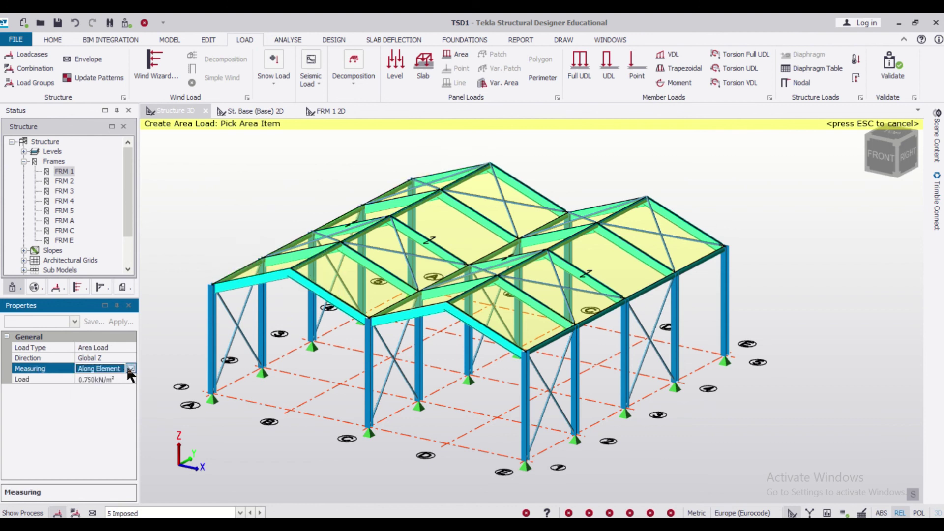
click(131, 368)
click(116, 387)
- Apply the imposed area load to roof panel RI 4 and the right roof area
mouse_move(238, 300)
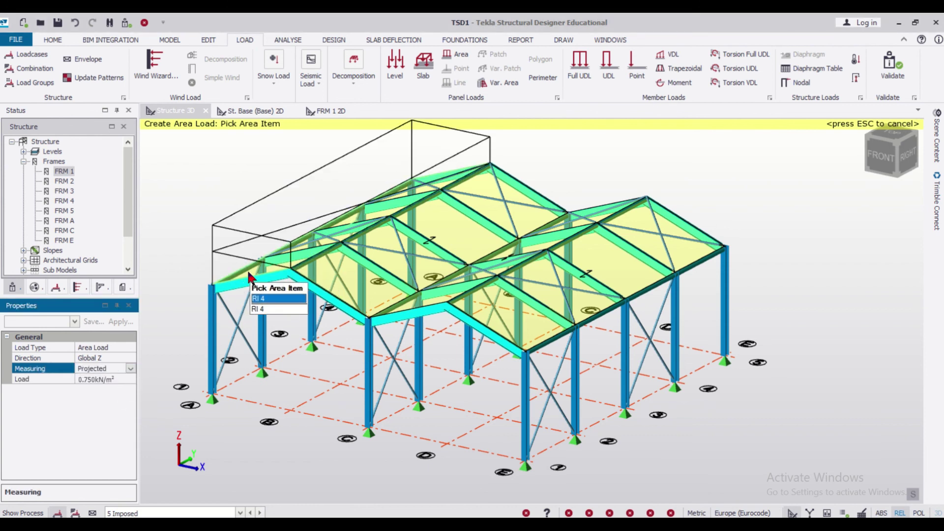
click(250, 279)
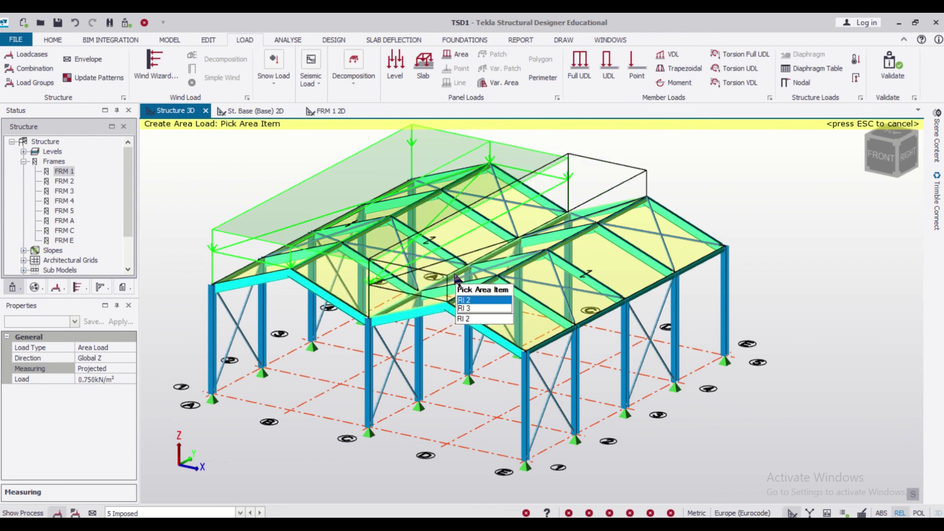
scroll(547, 317, down, 2)
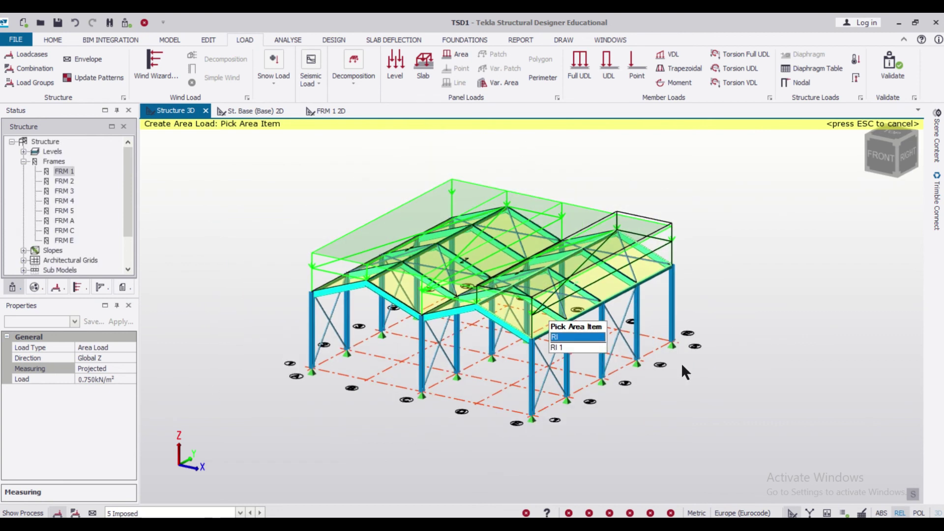
click(680, 363)
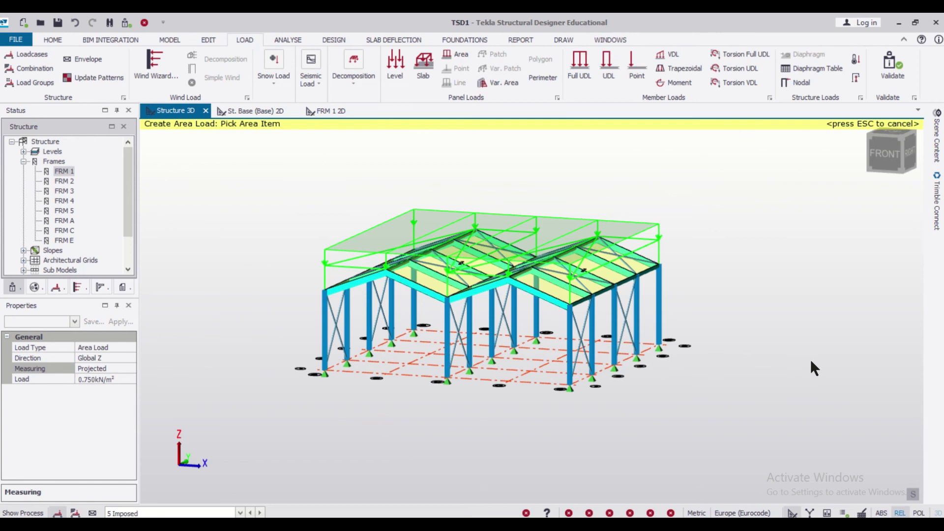
scroll(809, 358, up, 1)
scroll(809, 358, down, 2)
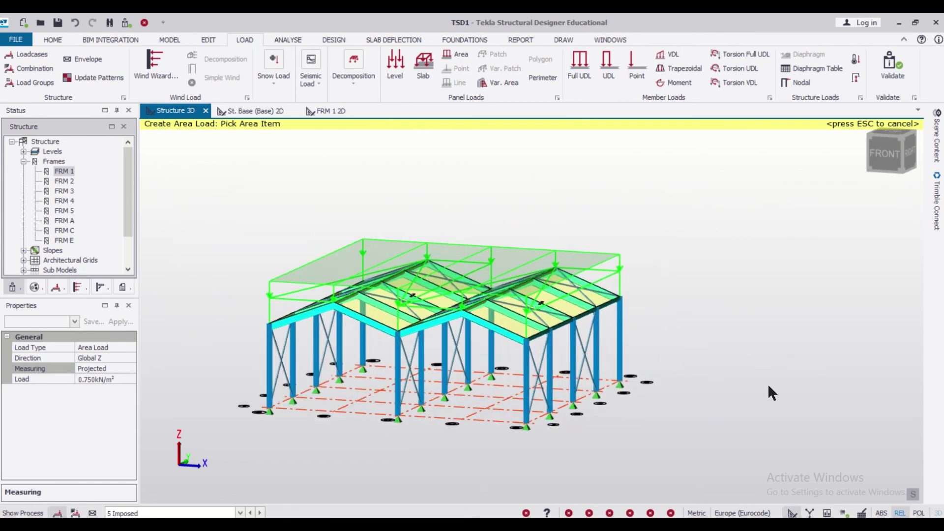